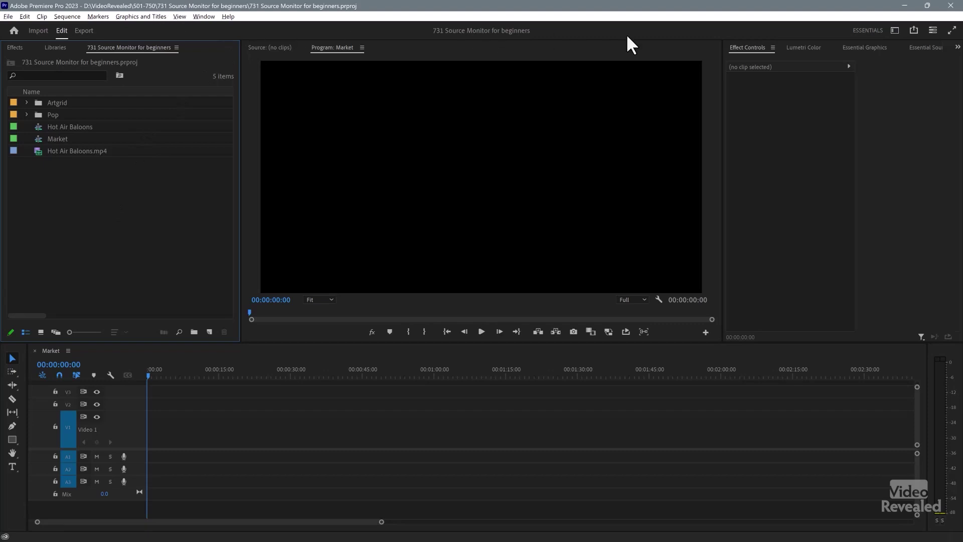
Switch back and forth between the Source and Program monitors in their shared panel group
click(279, 46)
click(335, 47)
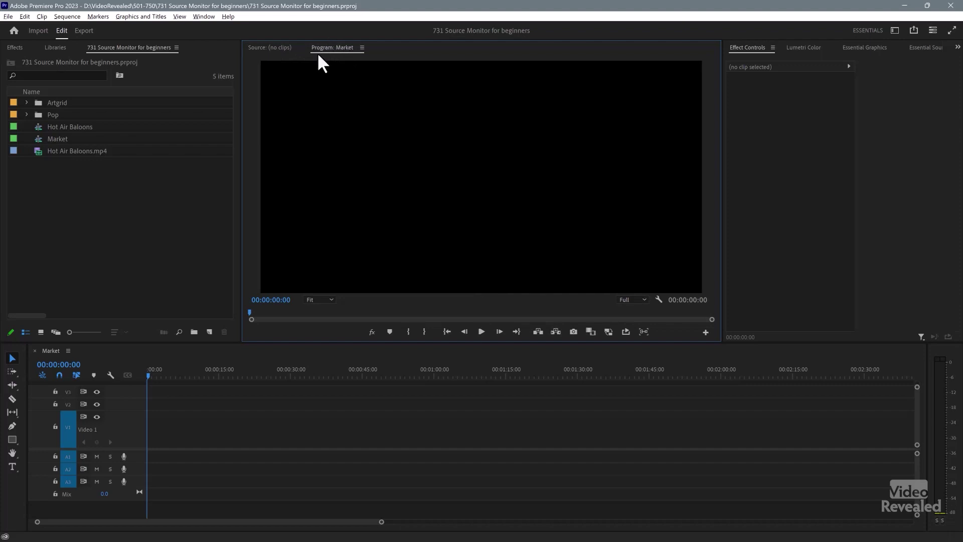
click(278, 47)
click(324, 47)
Switch to the Editing workspace and reset it to its saved layout
click(895, 31)
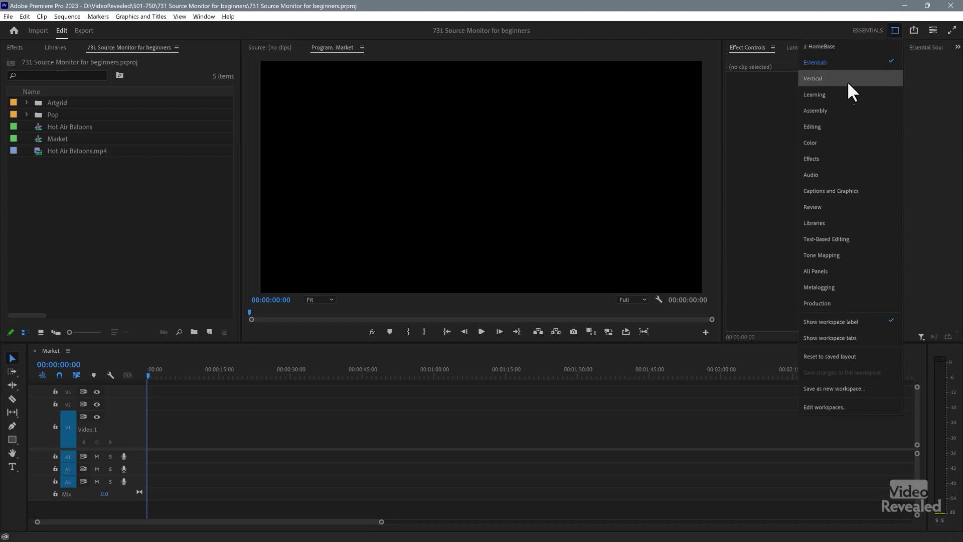
click(836, 125)
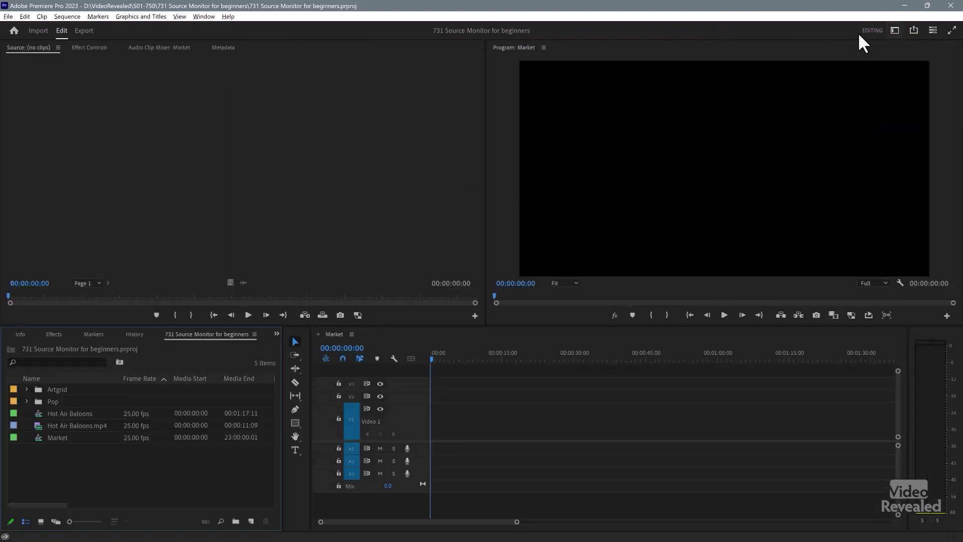
click(894, 31)
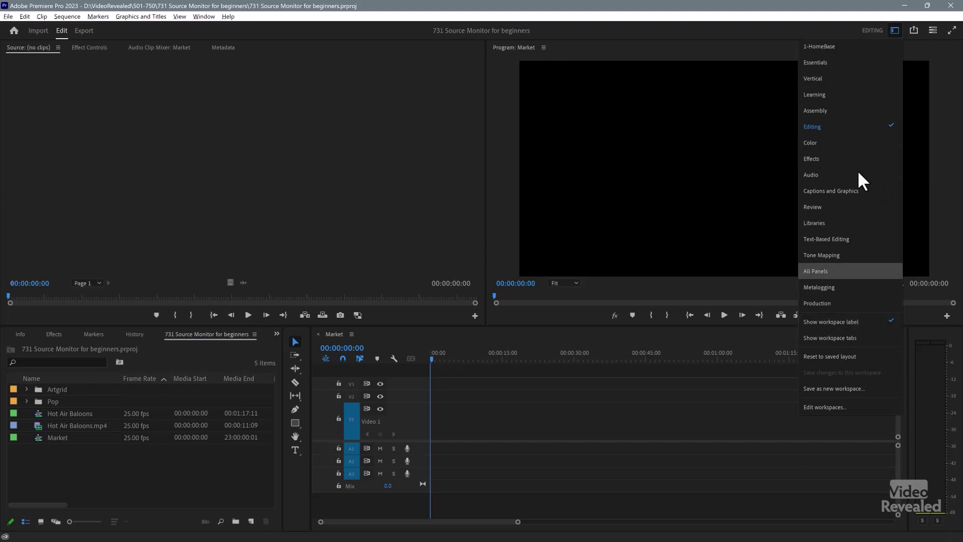
click(832, 357)
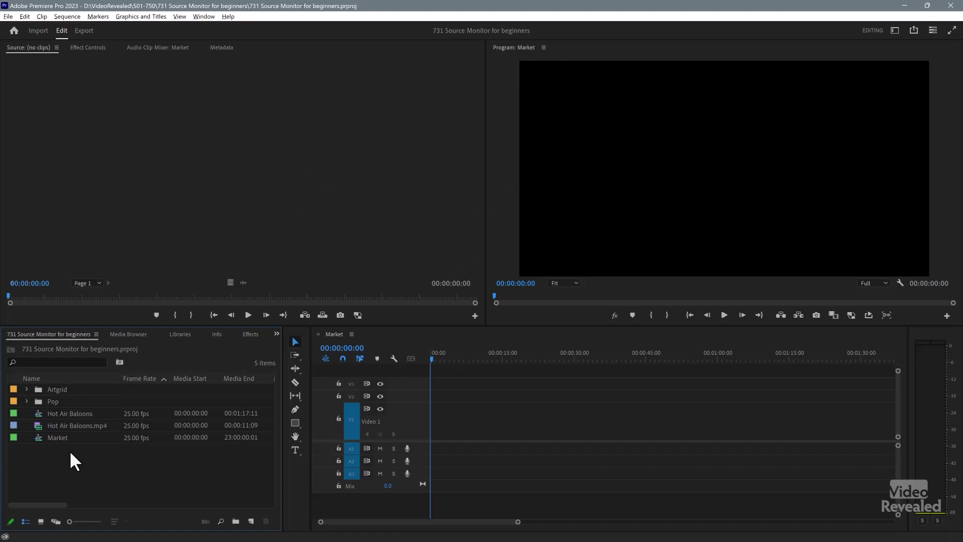
Open the Hot Air Baloons sequence, fitted to the timeline's width, and move the playhead to 00:01:11:18
double_click(37, 413)
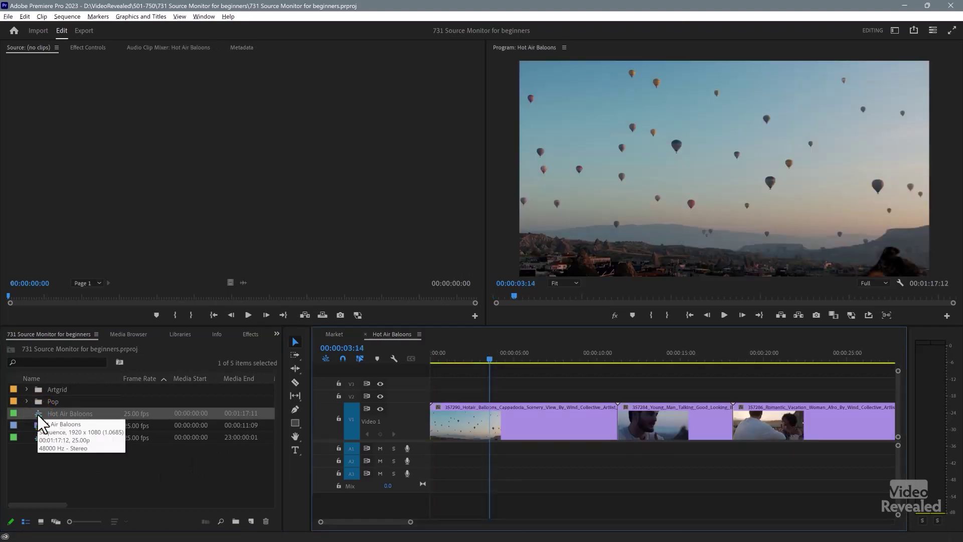
key(backslash)
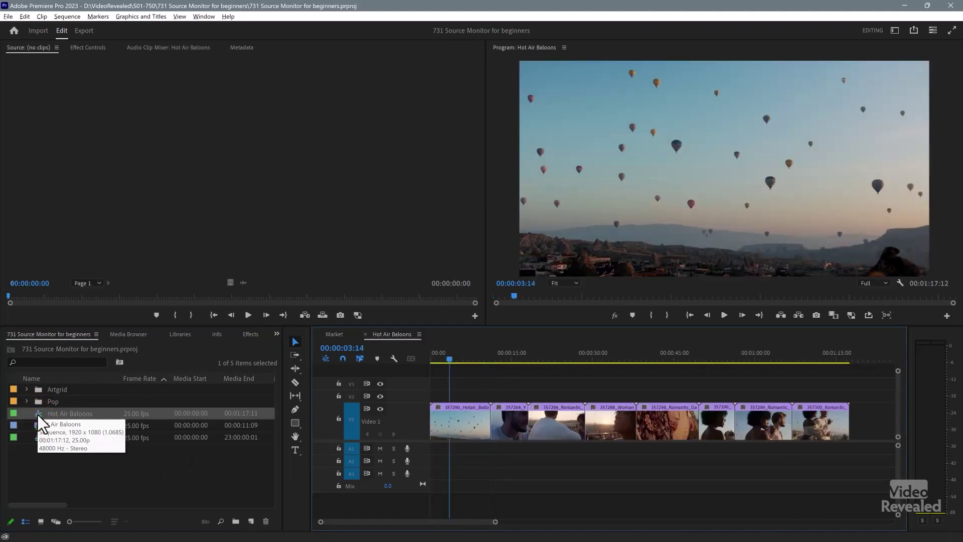
drag(467, 357, 820, 367)
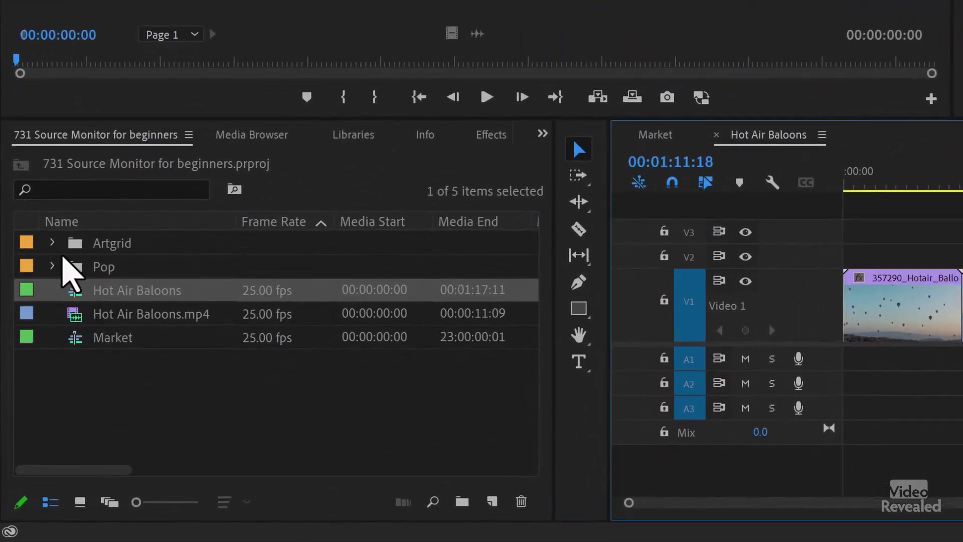
Load clips from the Artgrid bin into the Source Monitor, ending with 357288, and scrub that clip to 23:32:05:23
click(51, 242)
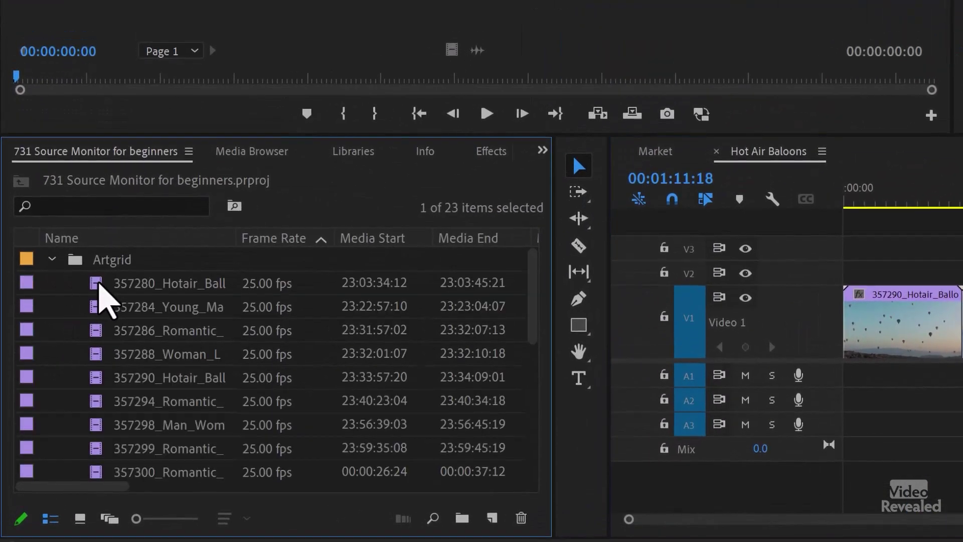
double_click(99, 277)
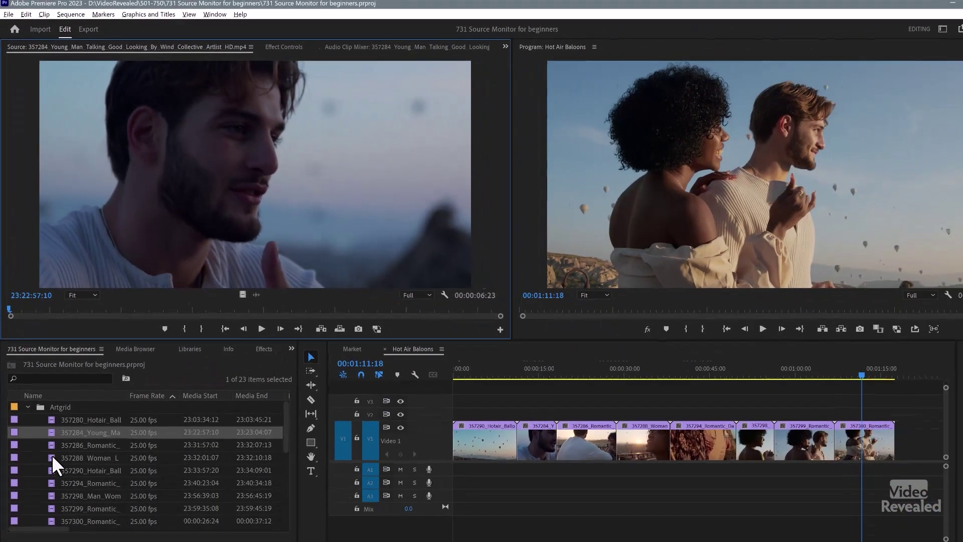
double_click(50, 437)
drag(201, 295, 236, 296)
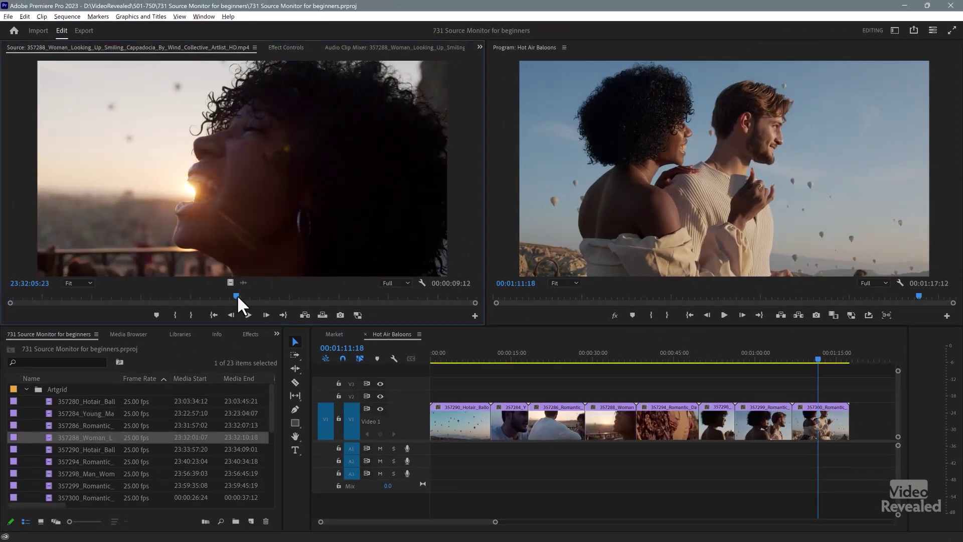
Move the Program Monitor playhead to 00:00:25:23 and load clips 357294, 357298 and 357299 into the Source Monitor
drag(772, 296, 647, 296)
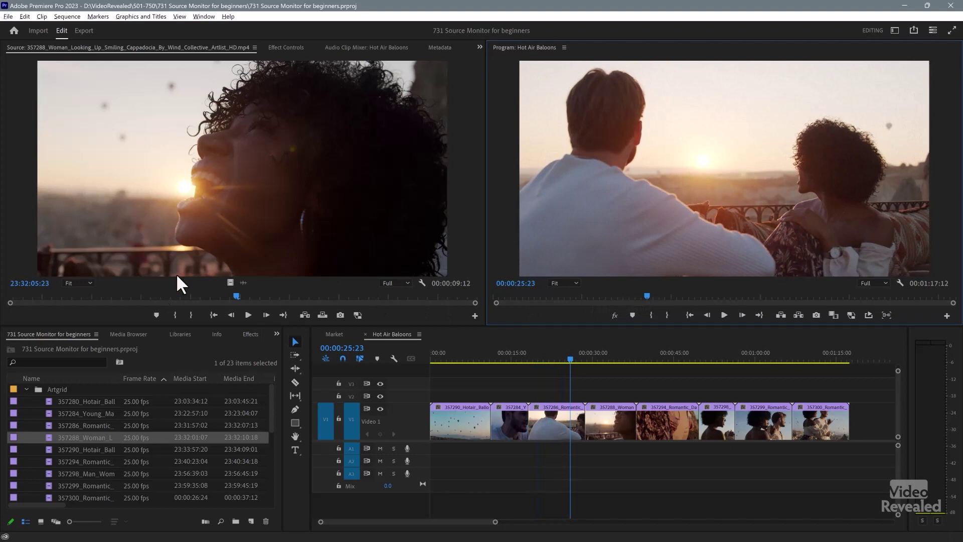
scroll(66, 435, down, 2)
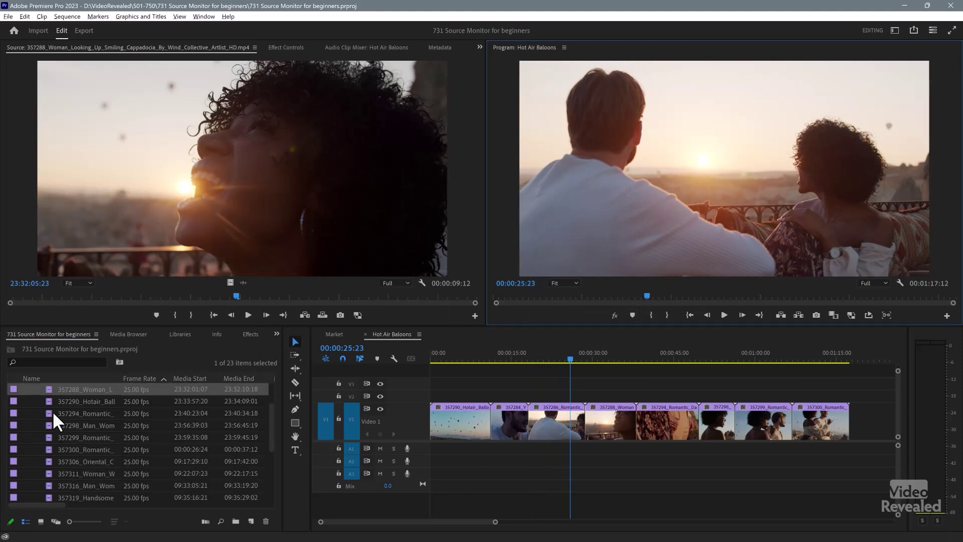
double_click(49, 411)
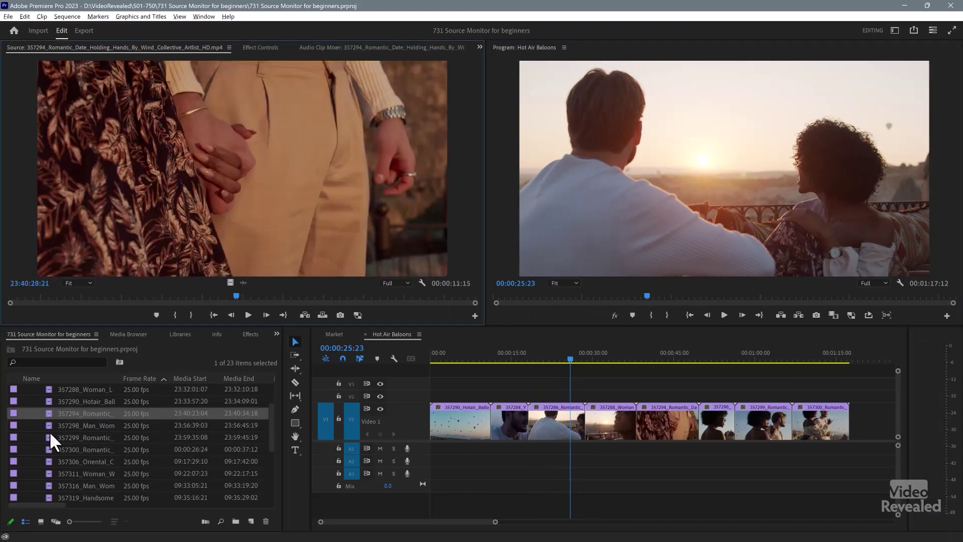
double_click(48, 424)
double_click(47, 435)
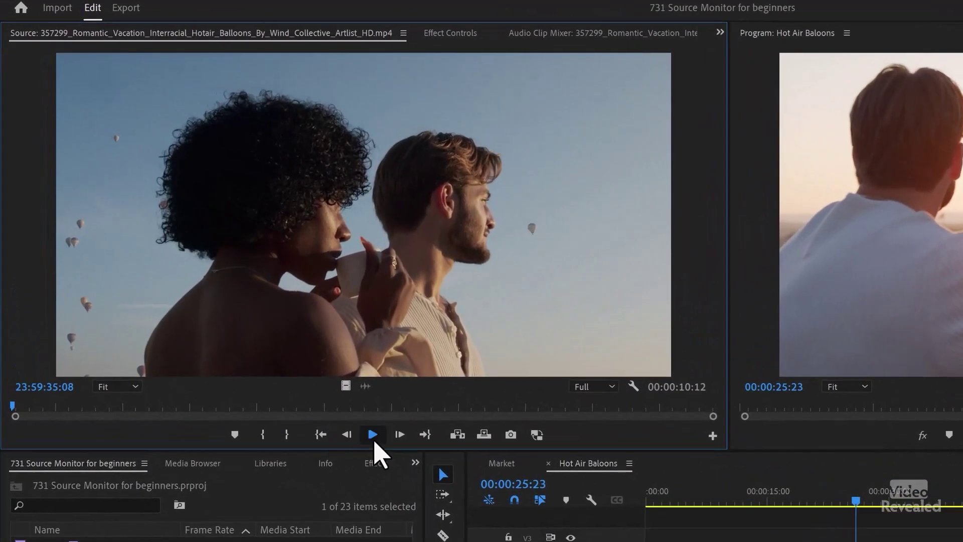
Preview the 357299 clip and mark its In point at 23:59:37:20 and Out point at 23:59:41:19
click(295, 361)
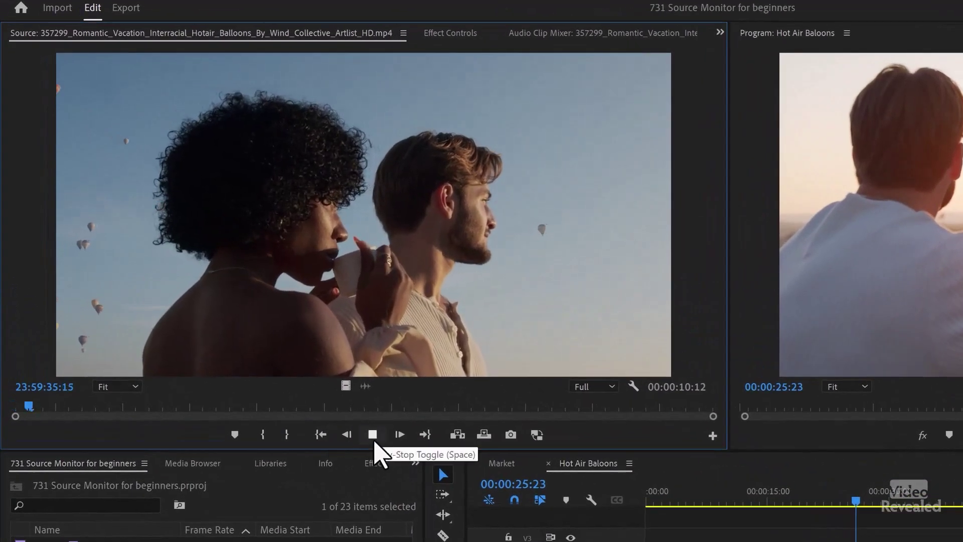
click(372, 434)
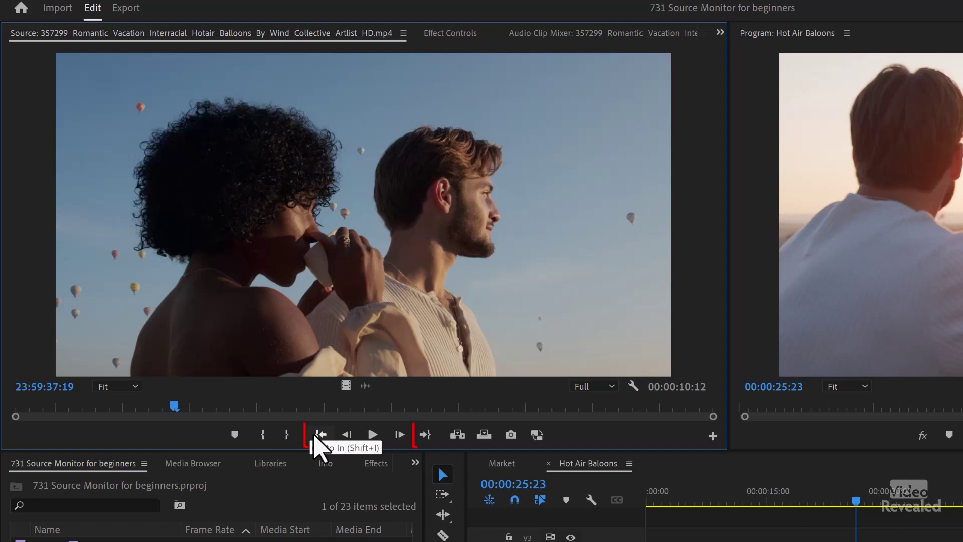
mouse_move(174, 412)
mouse_down()
mouse_move(165, 412)
mouse_move(226, 413)
mouse_move(177, 413)
mouse_up()
key(i)
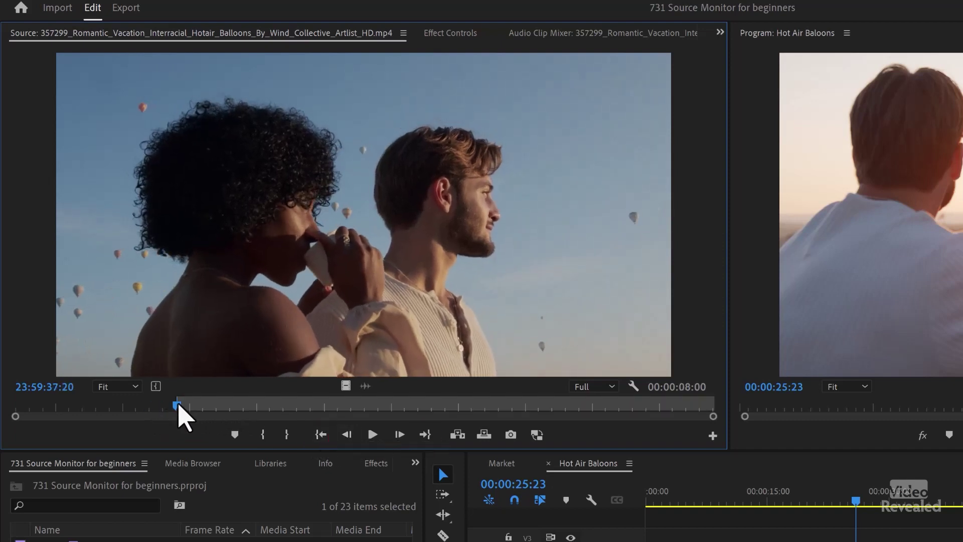
drag(376, 409, 445, 409)
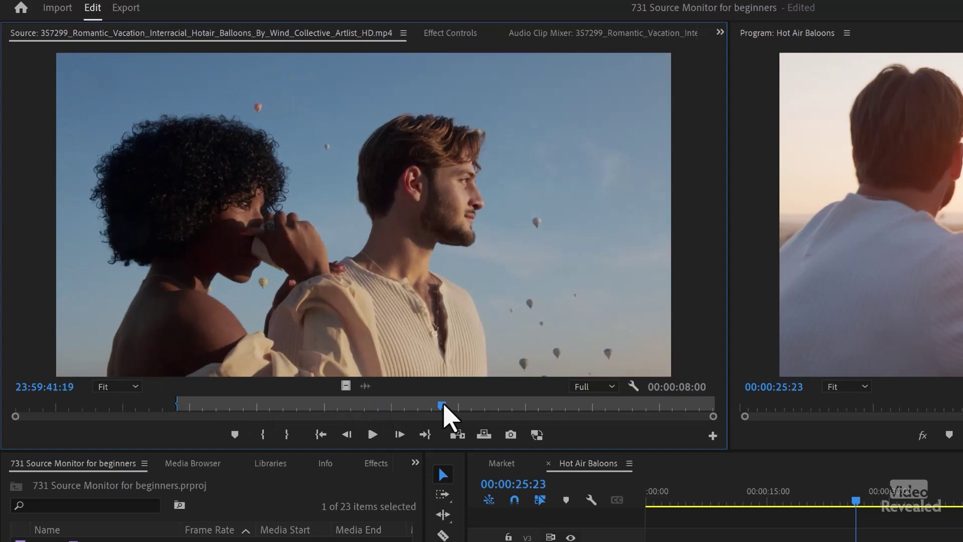
key(o)
Jump to the source clip's In and Out points and step backward from the Out point frame by frame
click(321, 443)
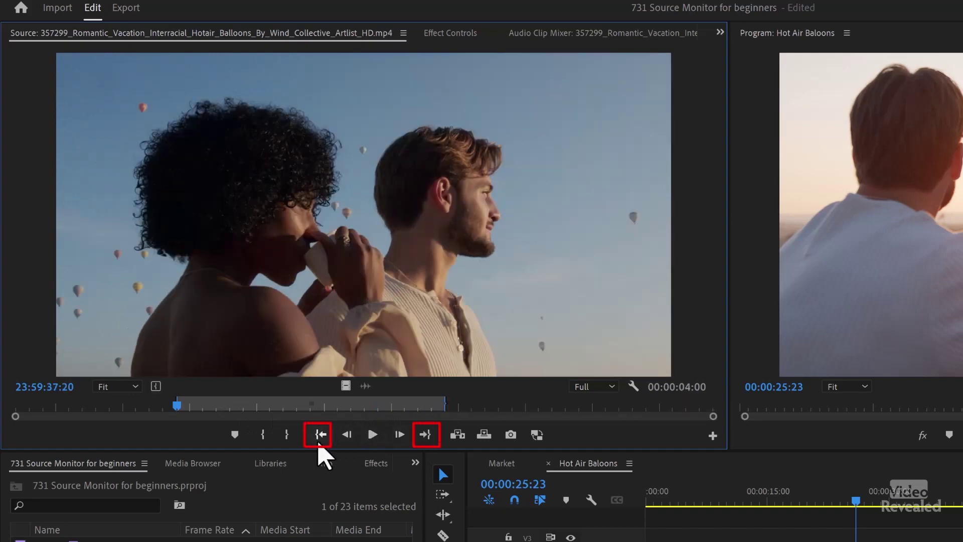
click(423, 437)
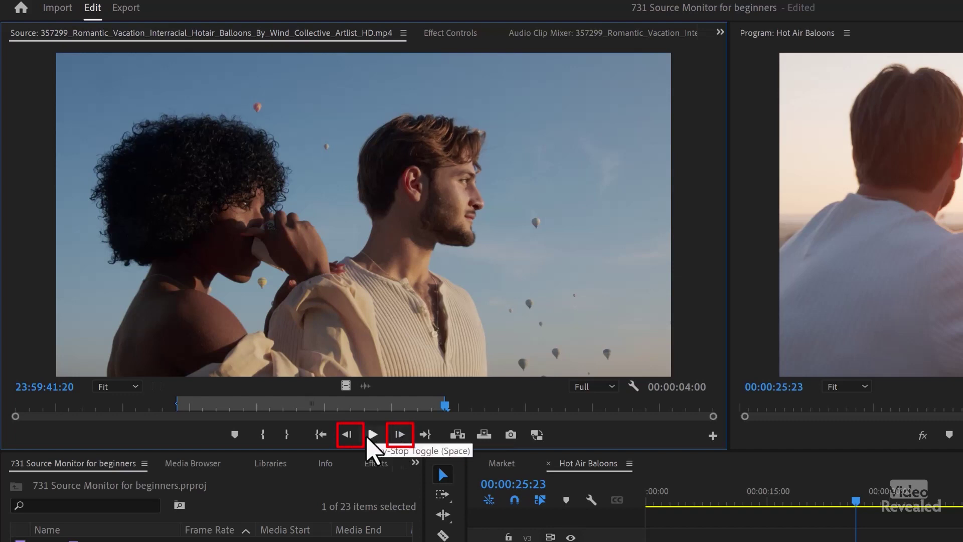
click(347, 435)
click(347, 435)
click(346, 436)
click(347, 435)
click(347, 435)
click(347, 436)
click(347, 435)
click(347, 436)
click(347, 434)
click(347, 434)
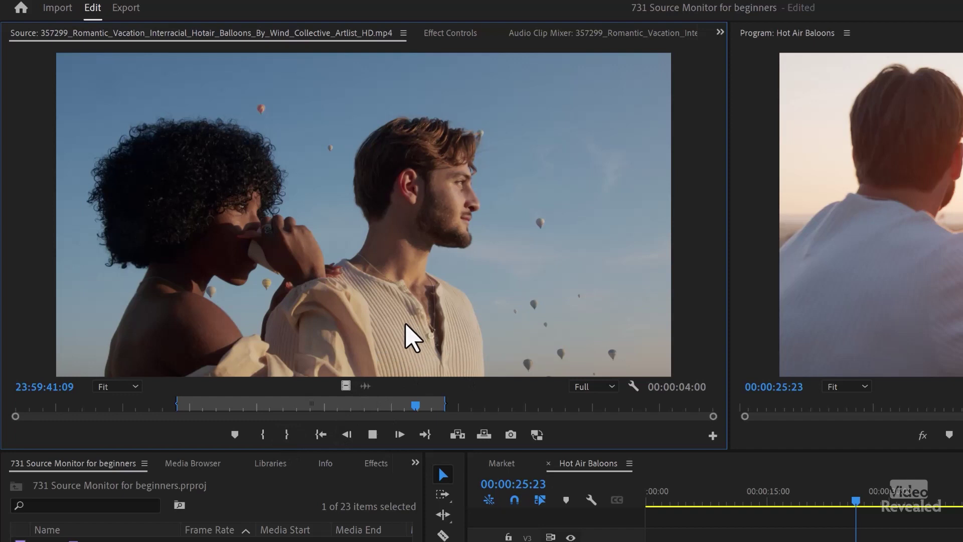
Shuttle through the source clip by starting and stopping playback, and play it forward to its end
key(space)
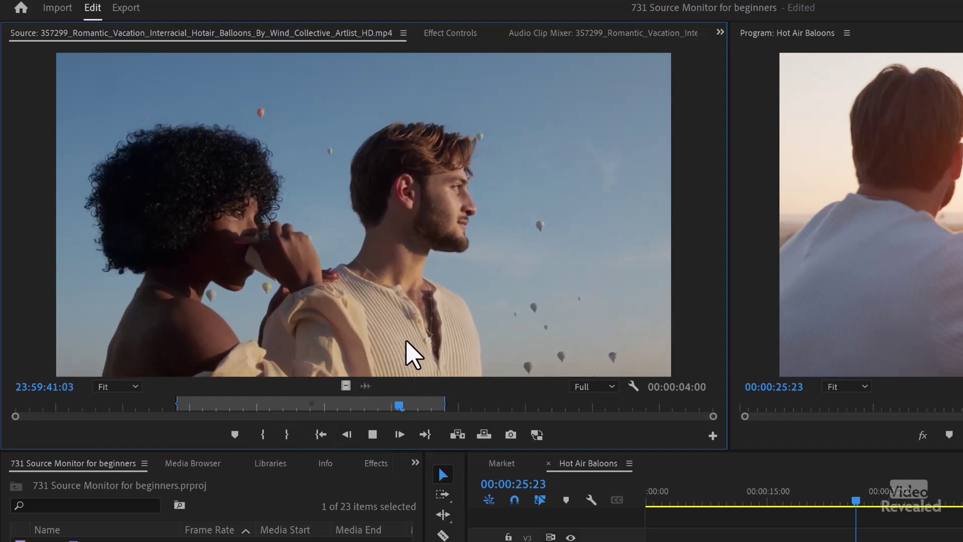
key(k)
key(l)
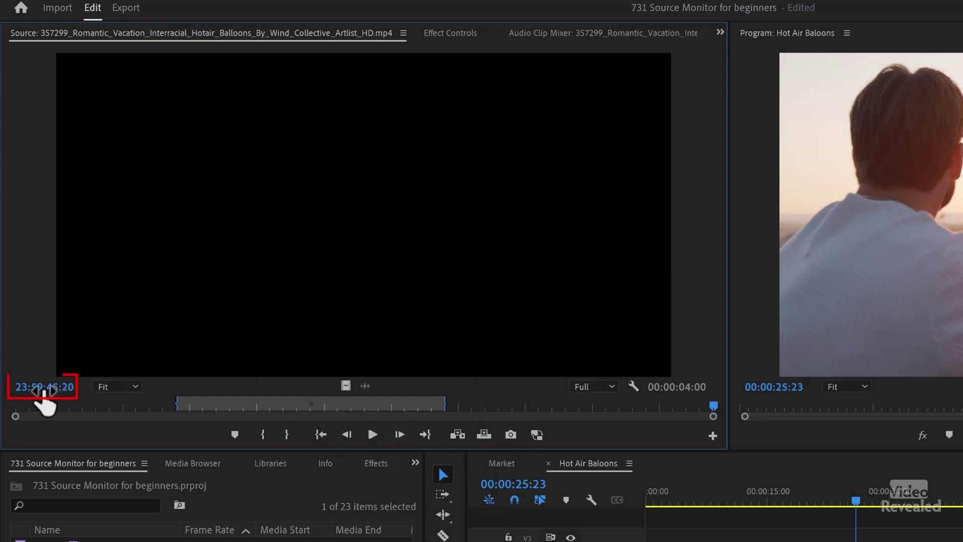
Inspect the source clip's frame at 23:59:38:16 at 200% and 800% magnification, and return the view to Fit
click(121, 389)
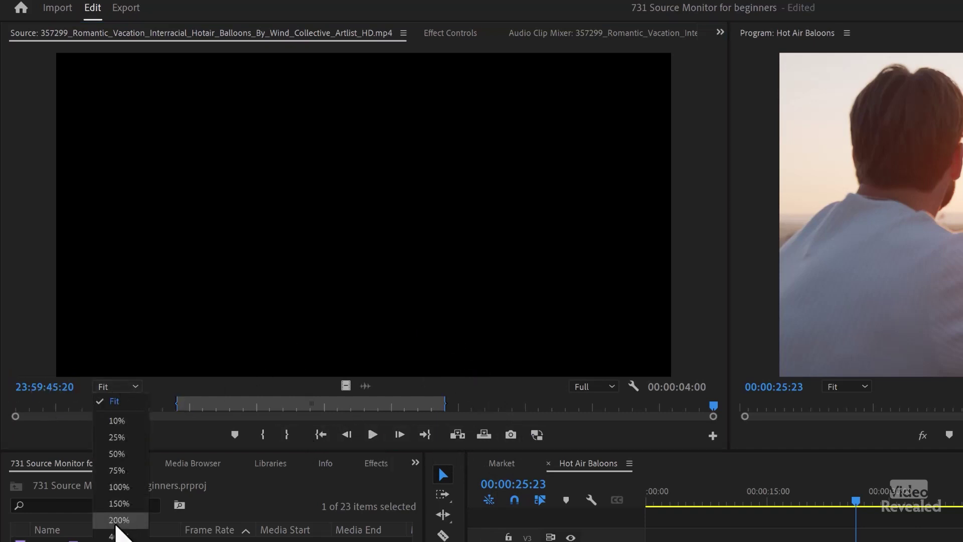
click(119, 520)
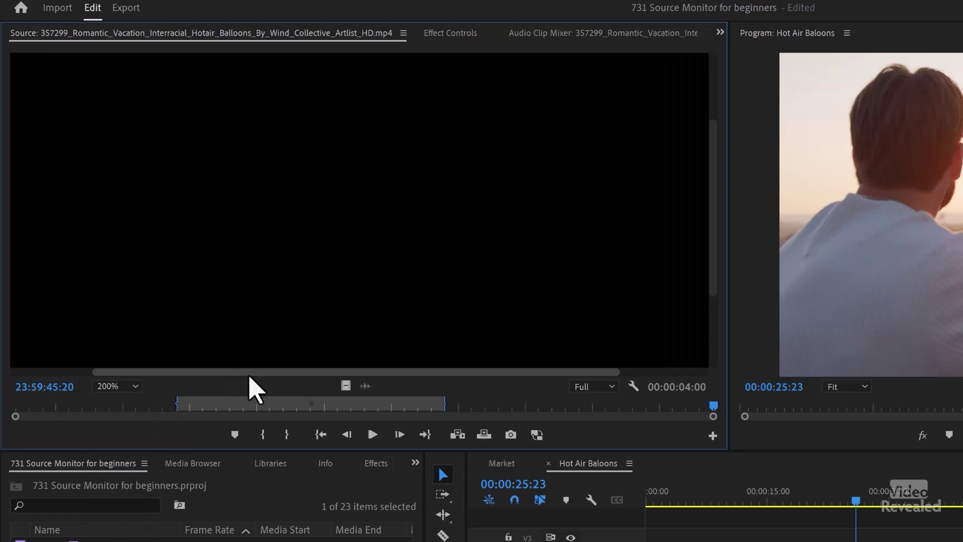
mouse_move(245, 405)
mouse_down()
mouse_move(217, 410)
mouse_move(232, 410)
mouse_up()
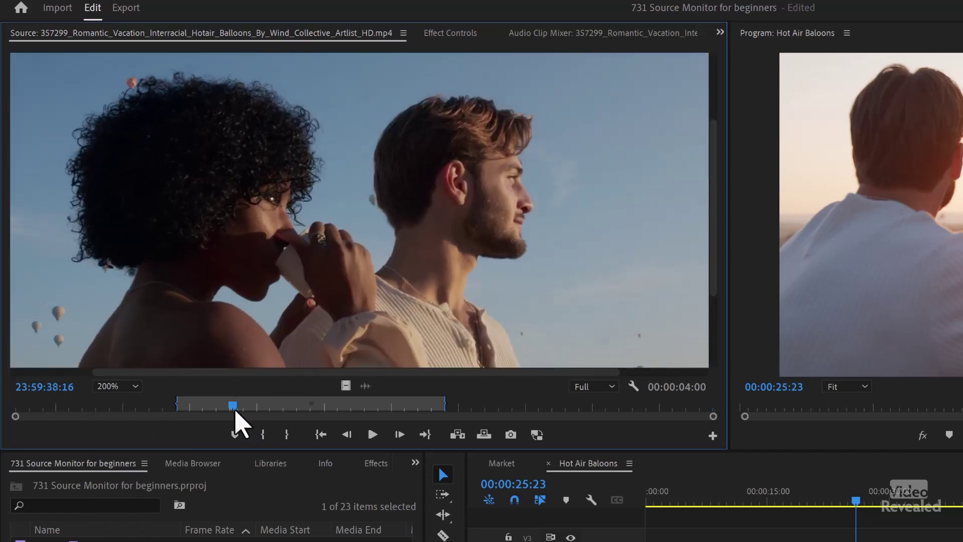
click(117, 386)
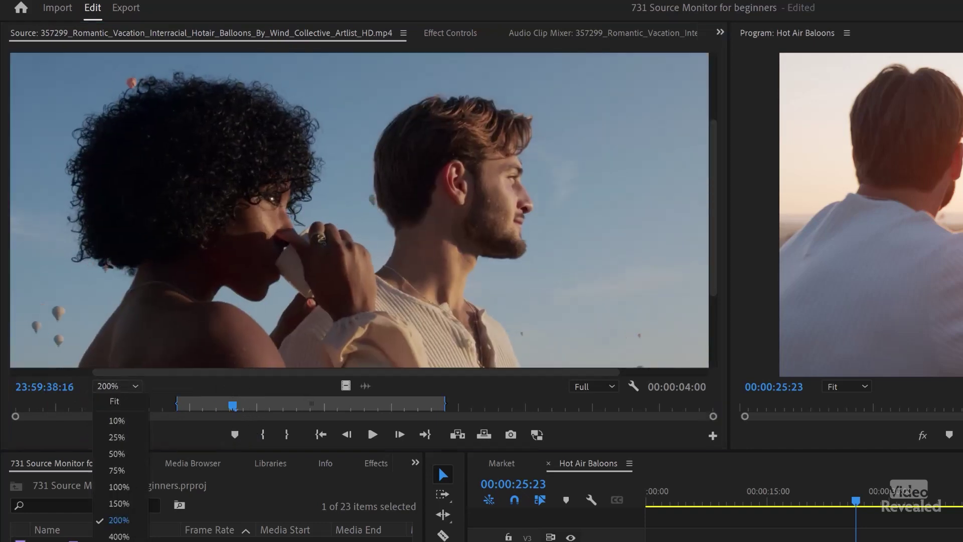
click(119, 541)
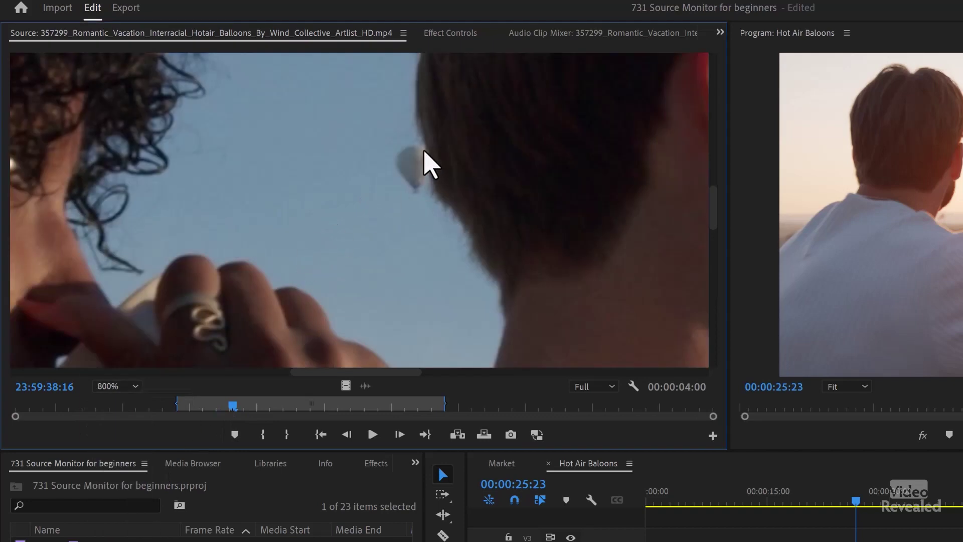
click(135, 387)
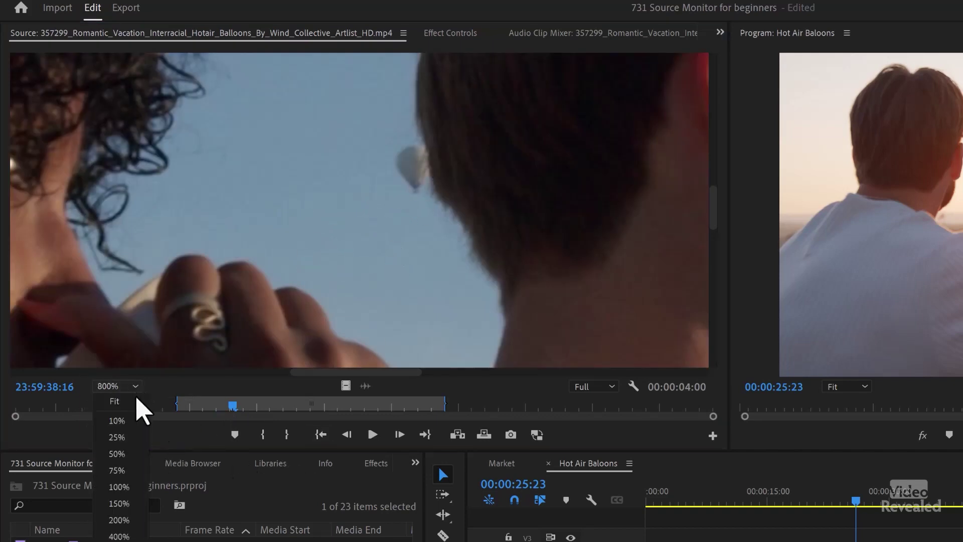
click(135, 404)
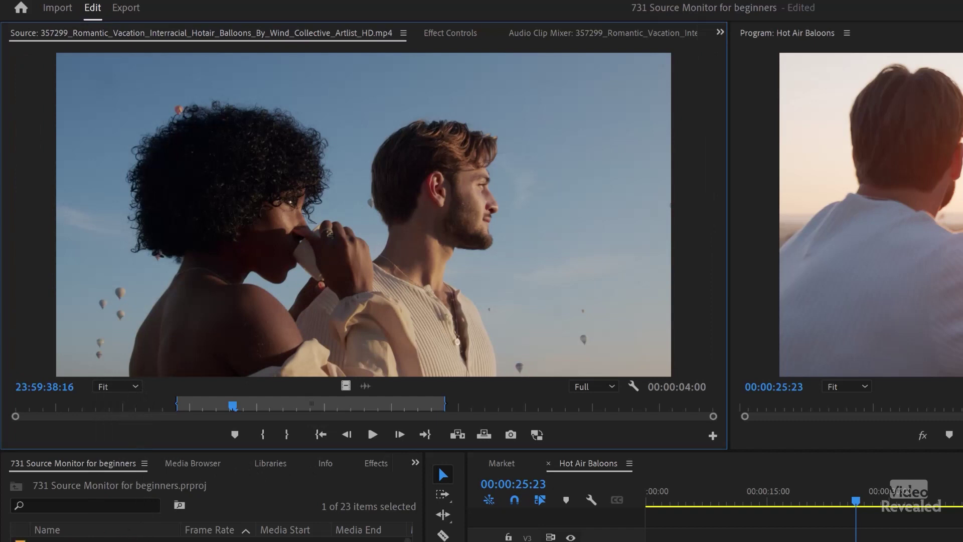
Load Hot Air Baloons.mp4 and the 357280 clip into the Source Monitor, and switch back to the already loaded Hot Air Baloons.mp4
click(86, 504)
key(Down)
key(Return)
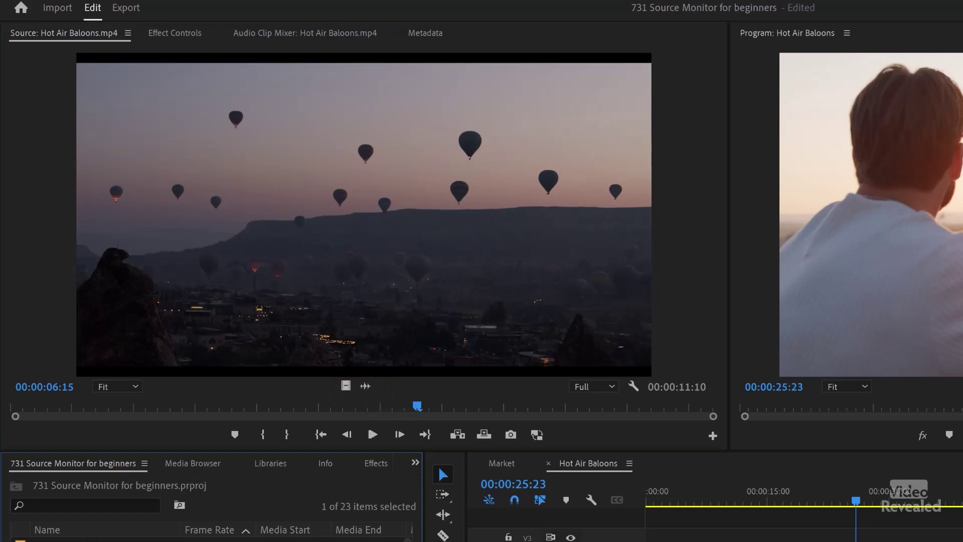
key(Return)
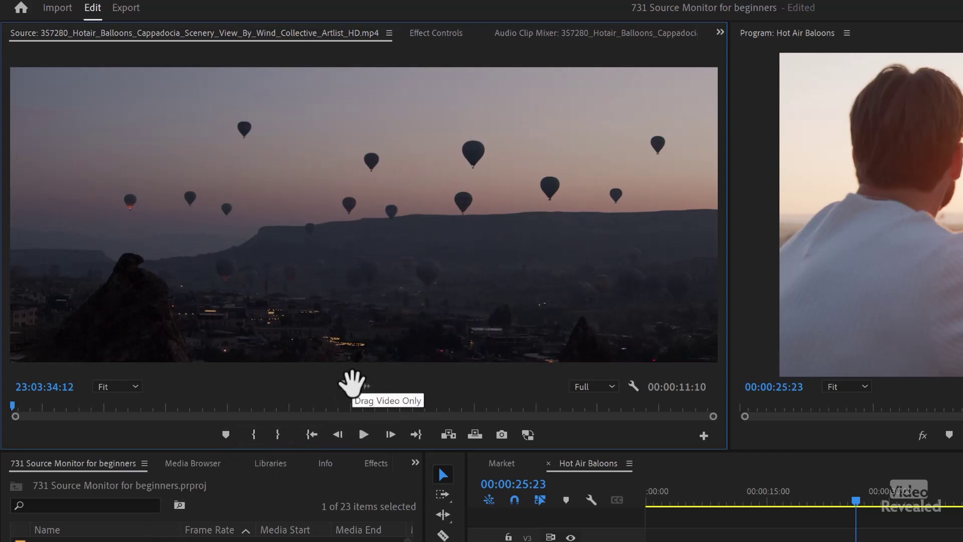
click(389, 33)
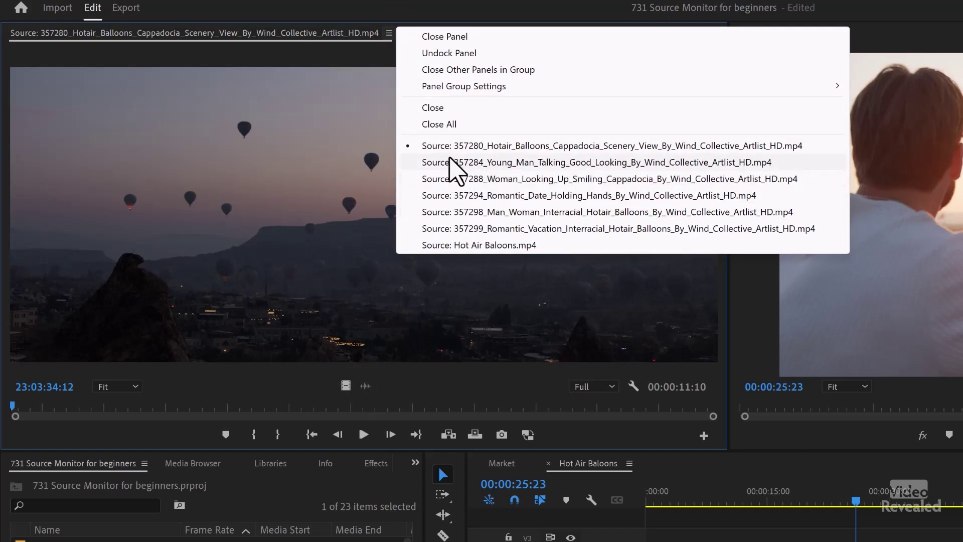
click(445, 245)
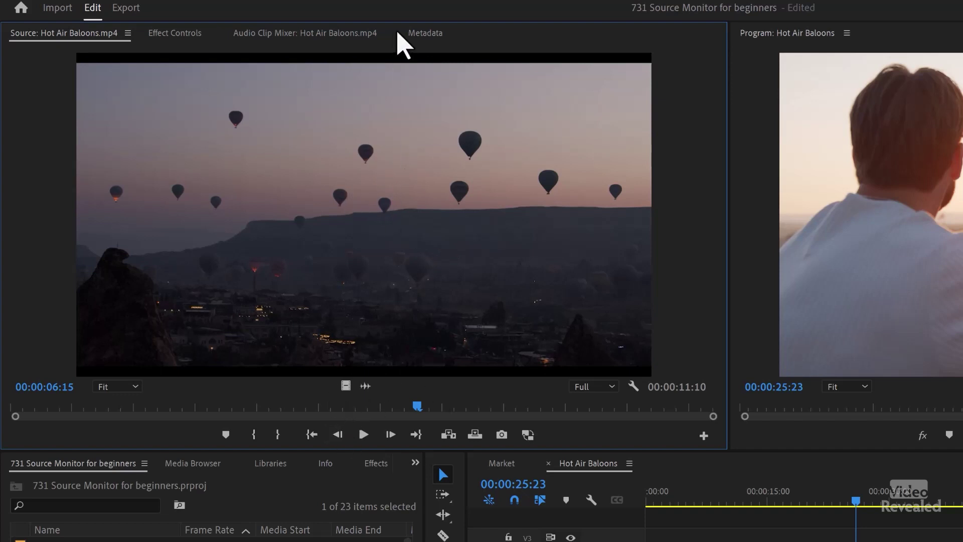
Review the list of clips loaded in the Source Monitor and display the audio waveform of Hot Air Baloons.mp4
click(128, 32)
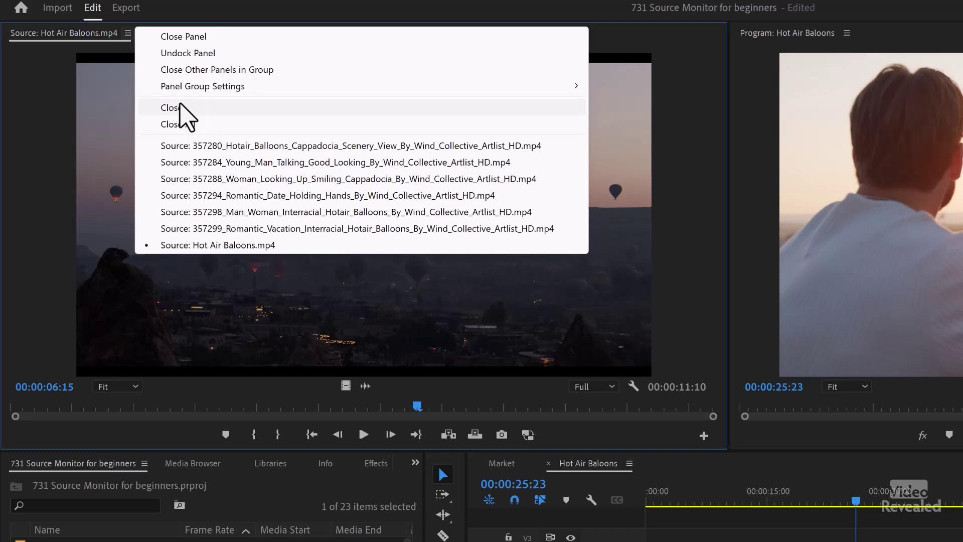
click(246, 302)
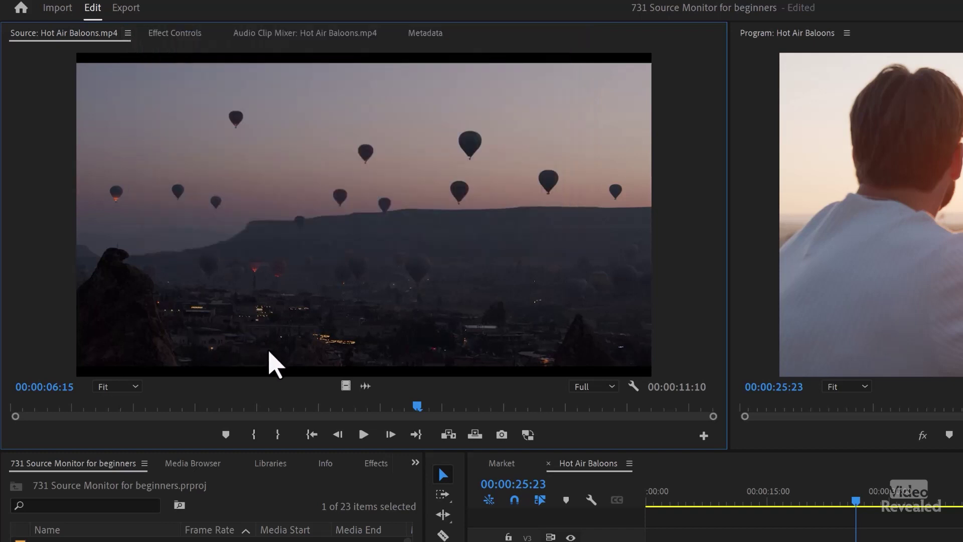
click(365, 385)
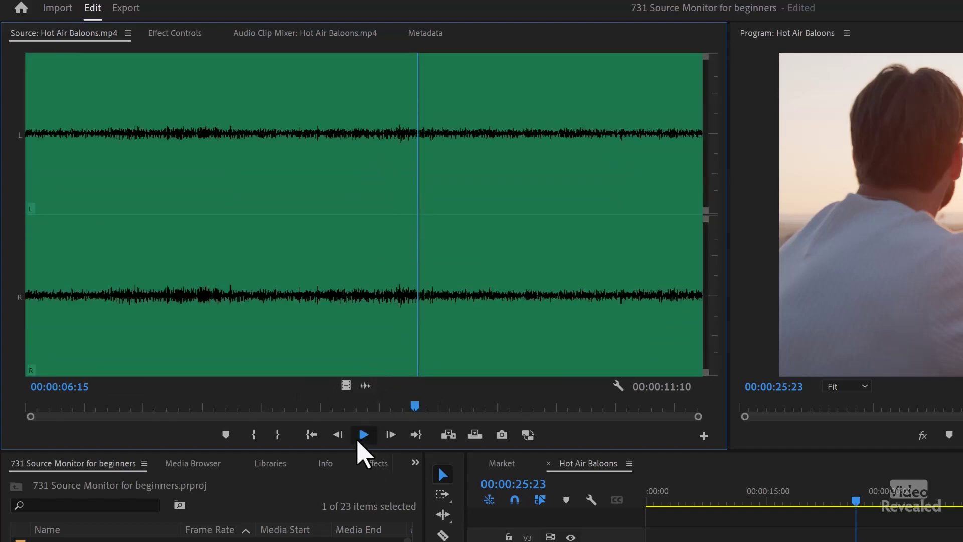
Play the Hot Air Baloons.mp4 waveform, stop it, and scrub through it to 00:00:06:15
click(359, 438)
key(space)
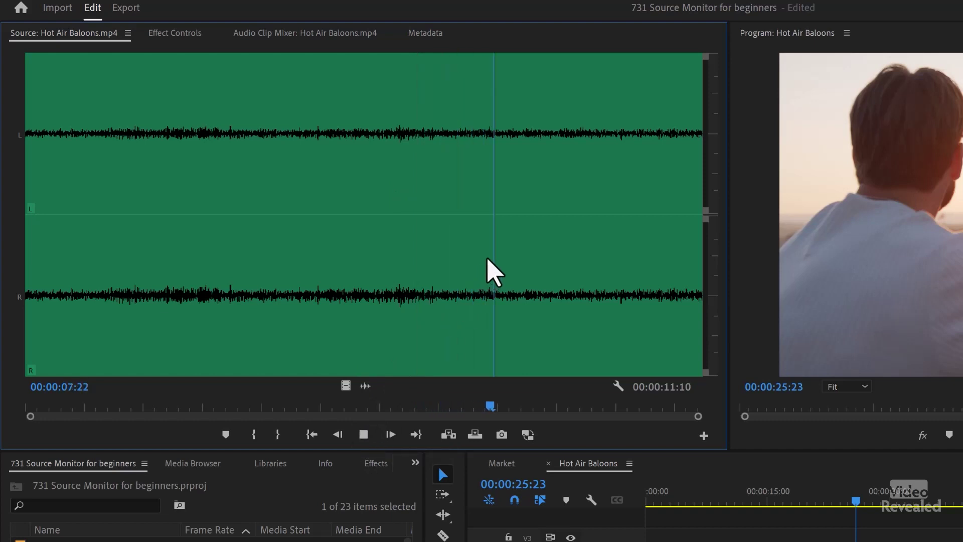
click(403, 225)
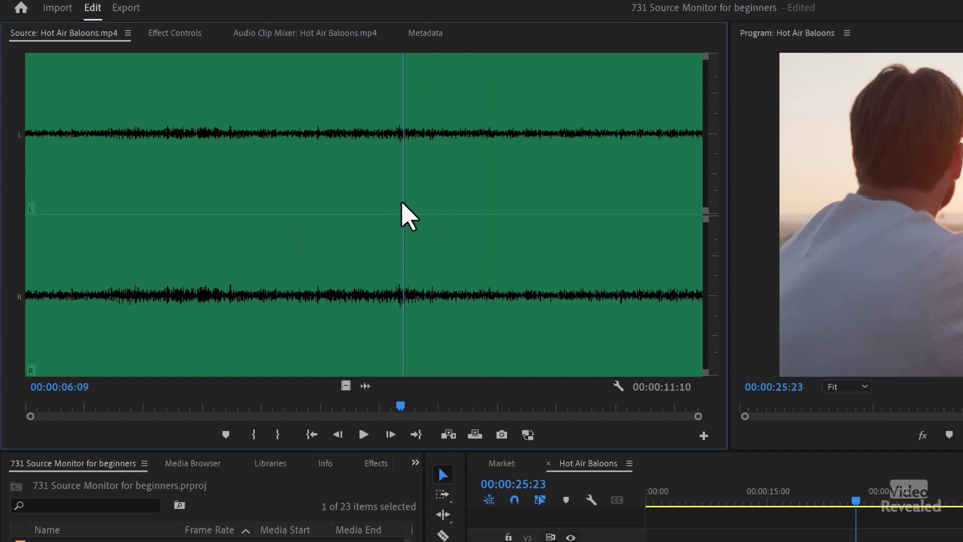
mouse_move(412, 207)
mouse_down()
mouse_move(428, 208)
mouse_move(418, 200)
mouse_up()
mouse_move(418, 412)
mouse_down()
mouse_move(419, 404)
mouse_move(419, 413)
mouse_up()
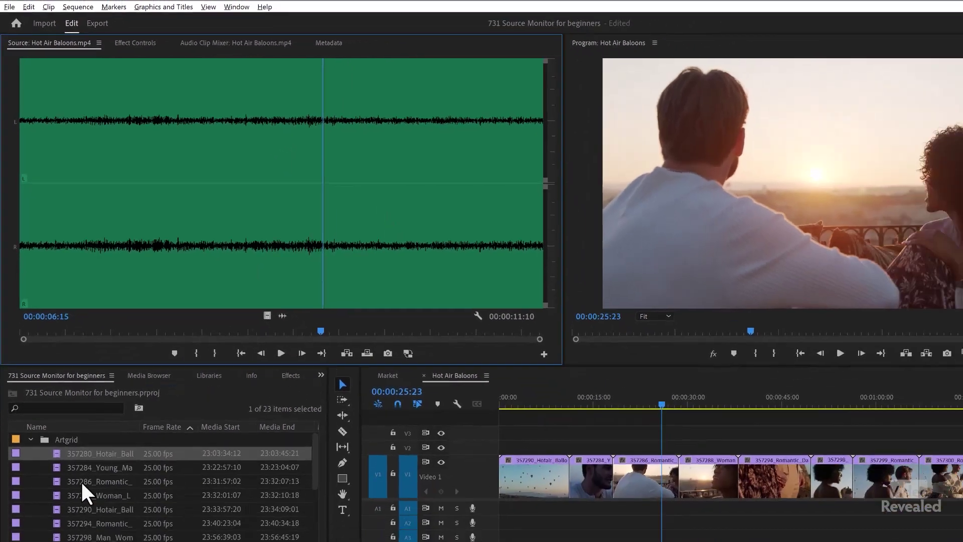
Open the Market sequence in the timeline, and open the Artgrid bin in its own tab
scroll(70, 427, down, 3)
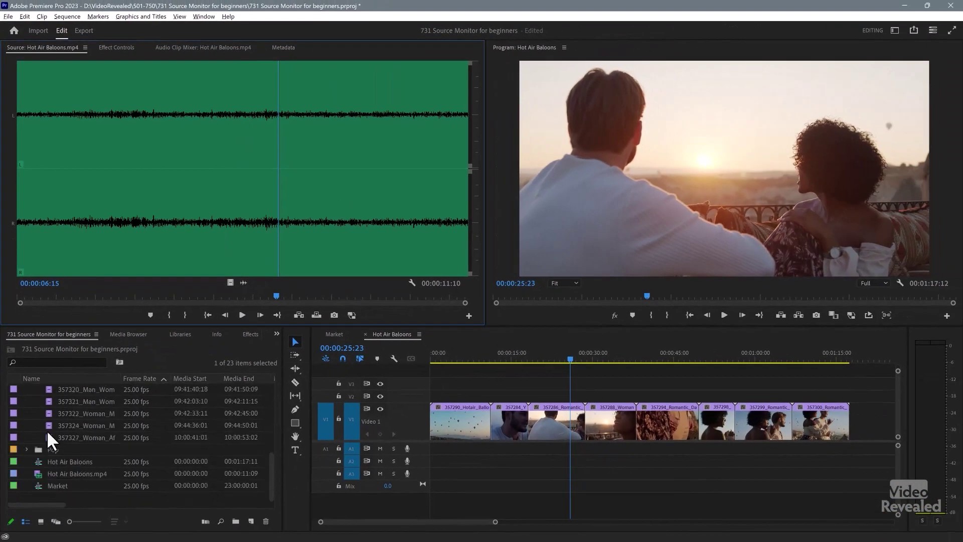
double_click(37, 482)
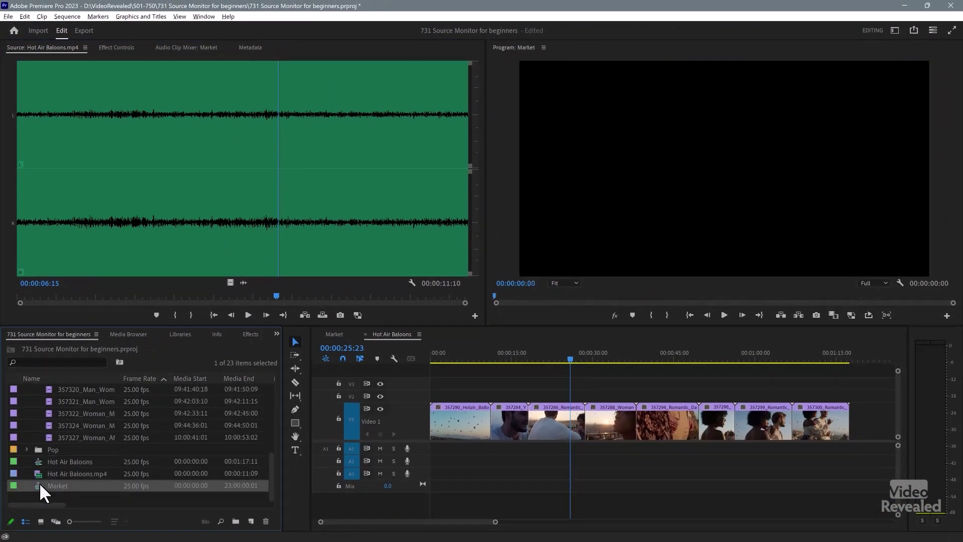
scroll(68, 429, up, 10)
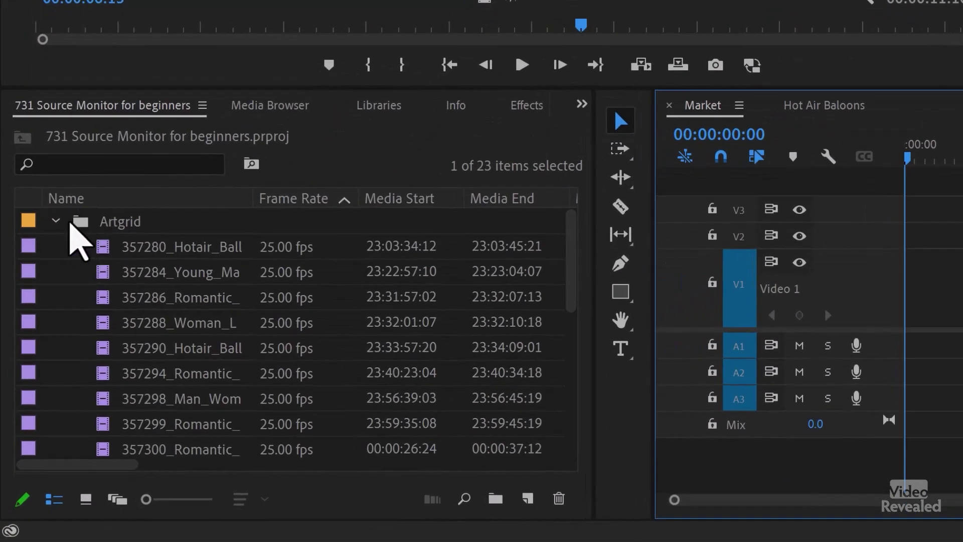
click(71, 224)
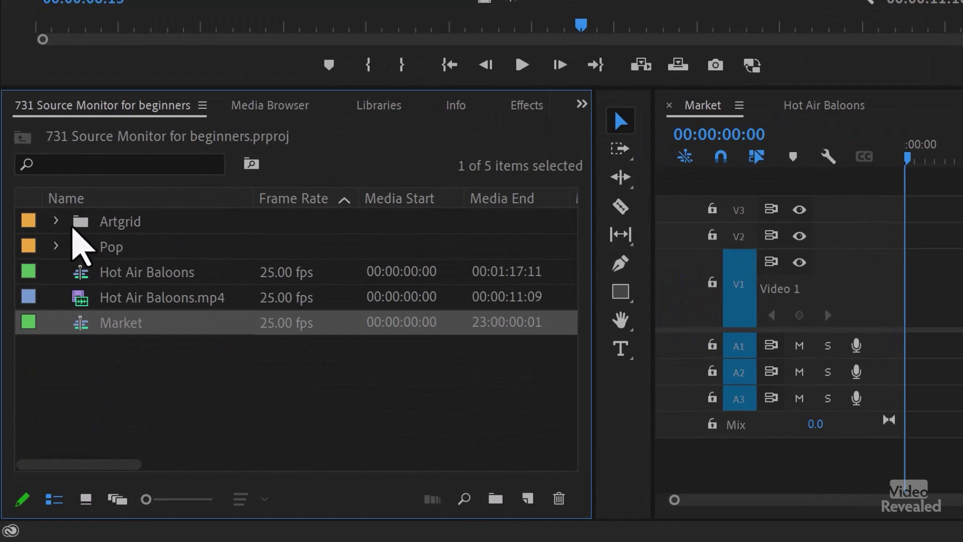
double_click(82, 222)
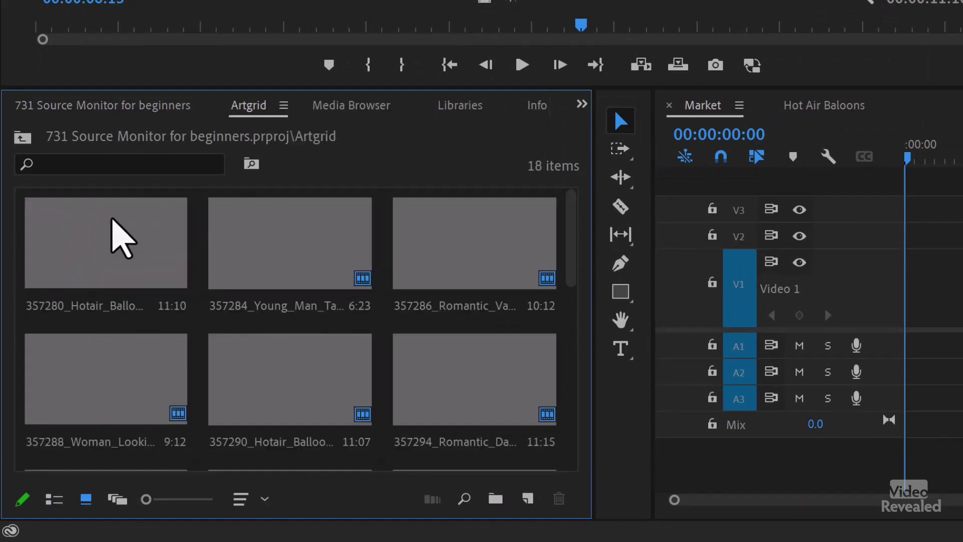
Load the 357280 clip into the Source Monitor and browse the clip thumbnails in the Artgrid bin
double_click(111, 220)
scroll(238, 286, down, 3)
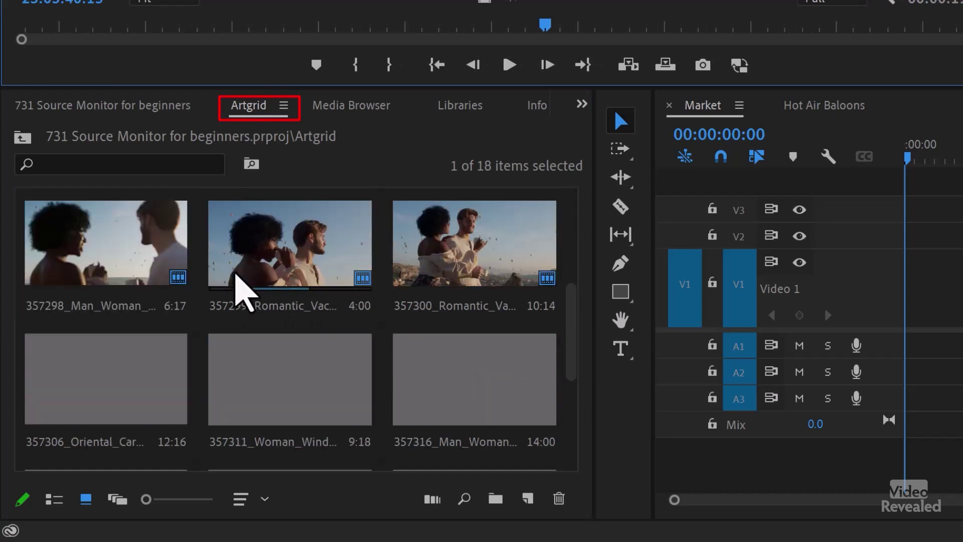
scroll(246, 291, down, 2)
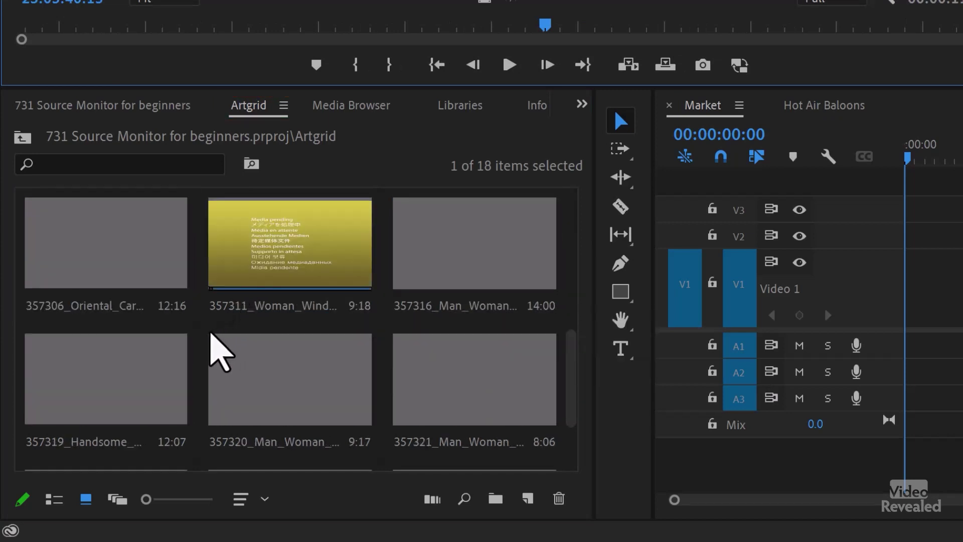
scroll(158, 261, up, 2)
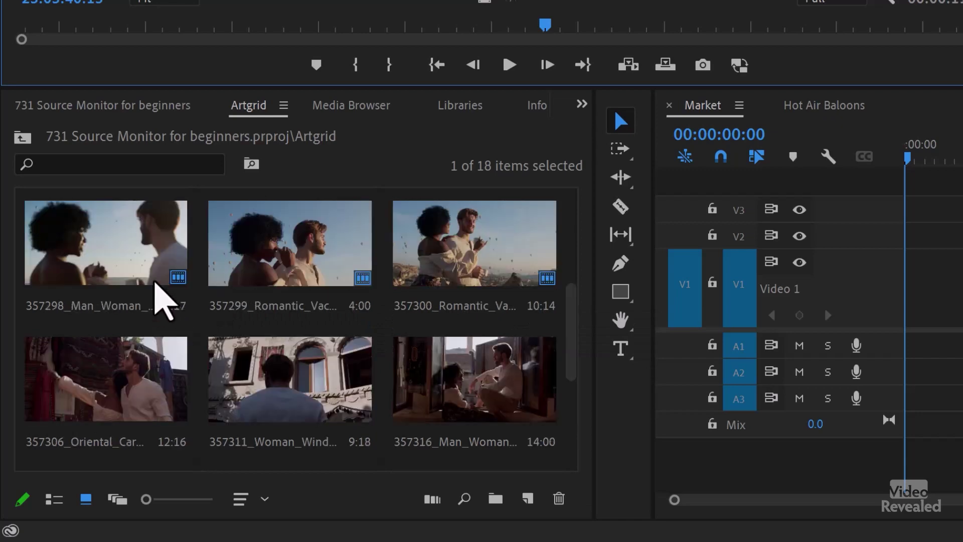
scroll(156, 271, down, 2)
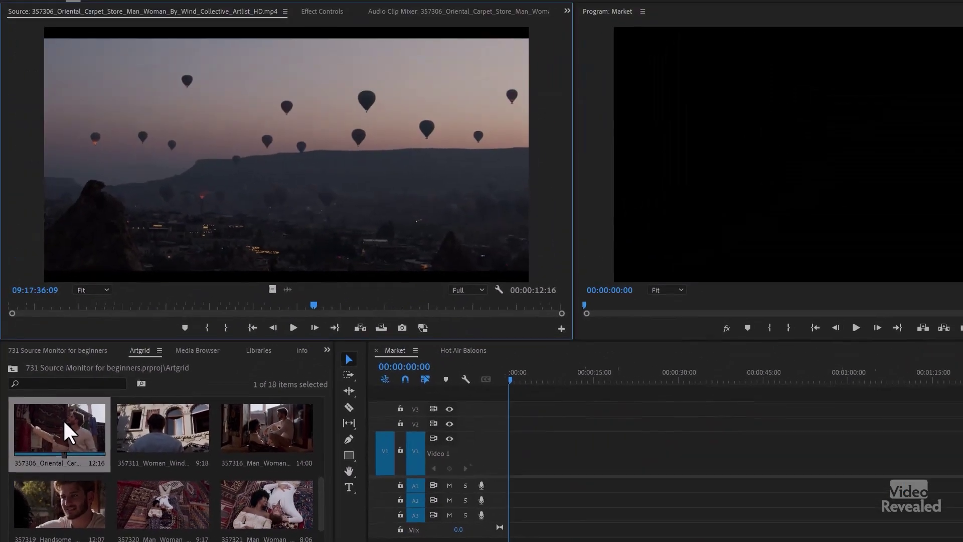
Load the 357306 Oriental Carpet Store clip into the Source Monitor, scrub toward its beginning and play a short stretch
double_click(117, 244)
drag(250, 311, 68, 313)
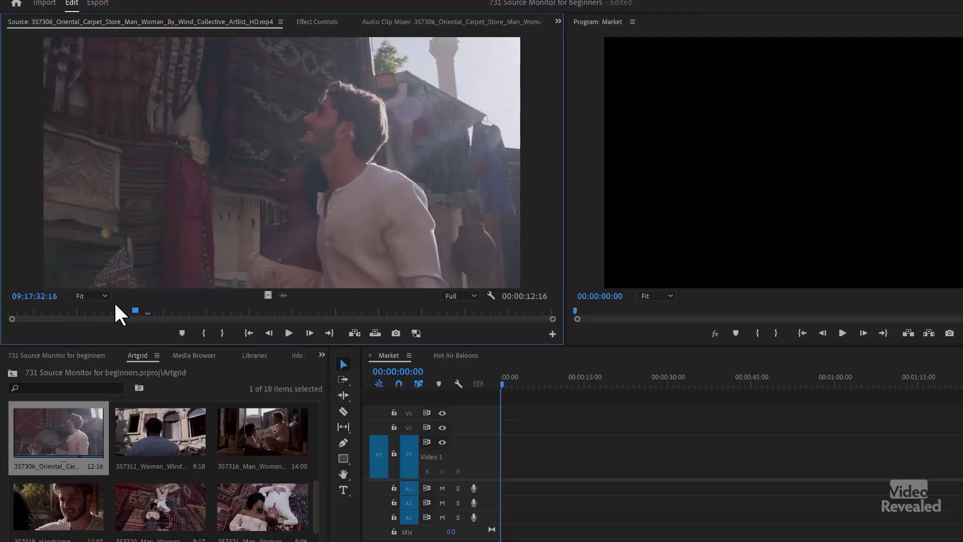
click(108, 311)
key(space)
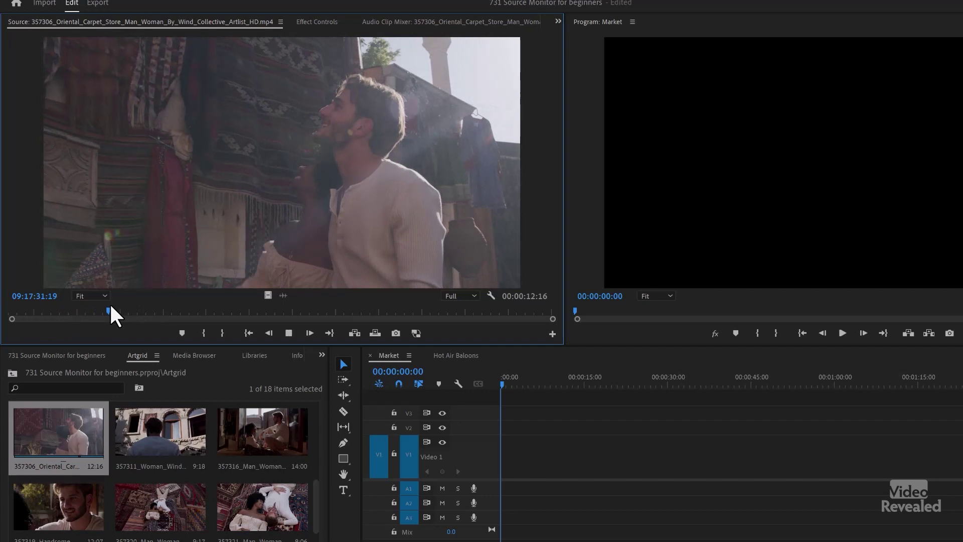
key(space)
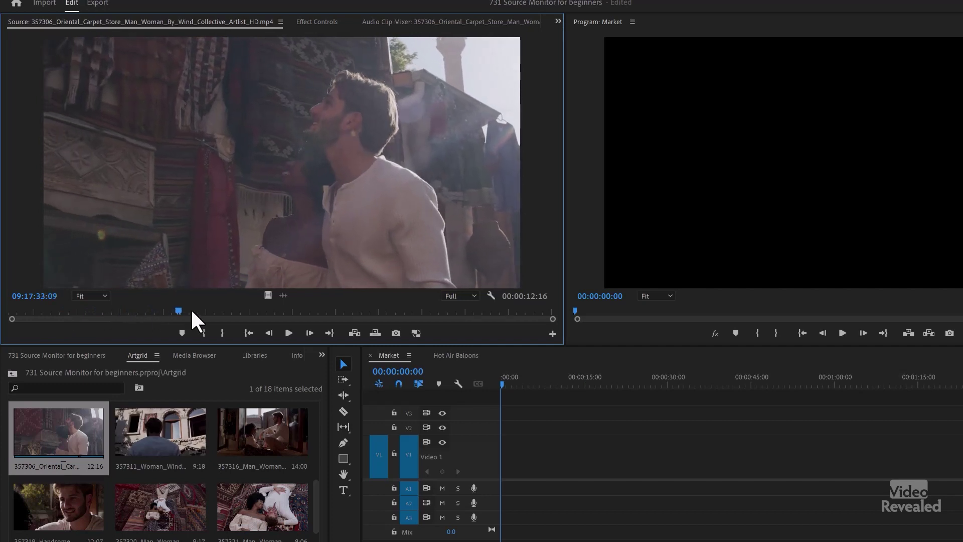
Mark In and Out points on the 357306 clip to select a range of 00:00:06:17
mouse_move(164, 312)
mouse_down()
mouse_move(28, 313)
mouse_move(341, 301)
mouse_up()
key(i)
key(o)
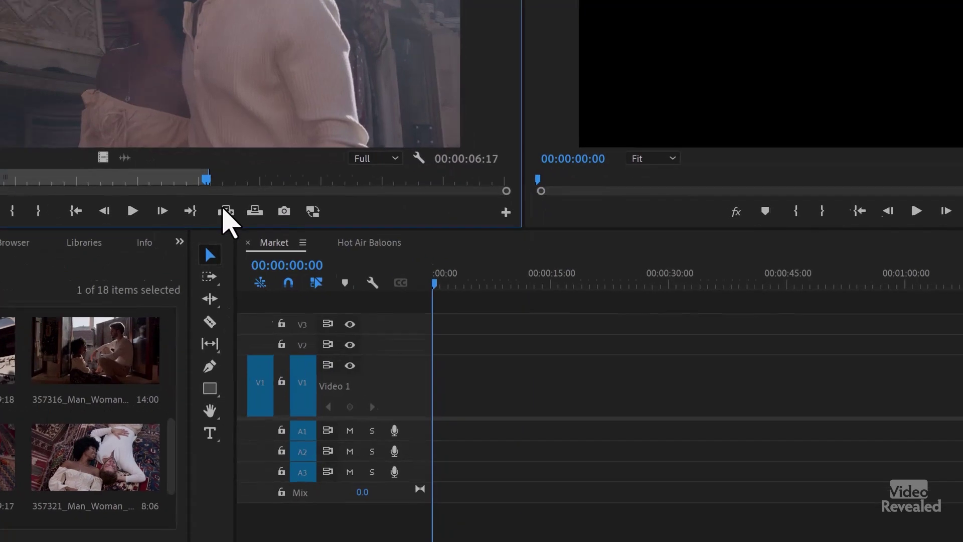
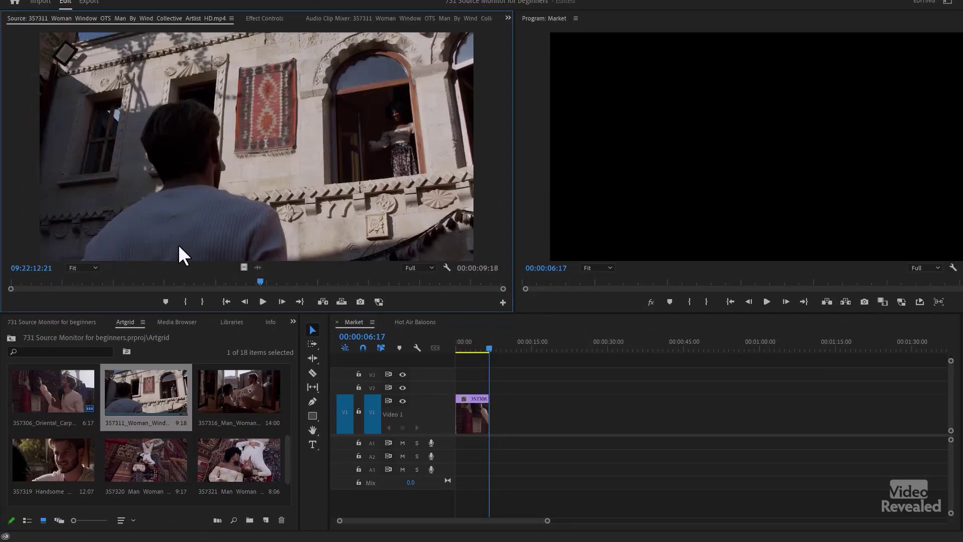
Mark a 00:00:02:08 range ending at 09:22:16:10 in the 357311 clip and add it to the Market sequence
drag(260, 282, 366, 285)
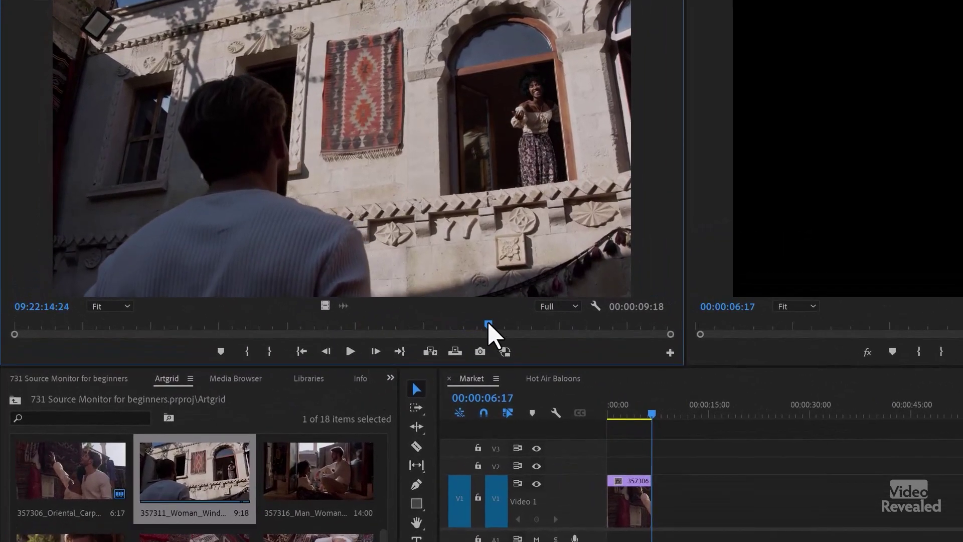
mouse_move(488, 325)
mouse_down()
mouse_move(391, 326)
mouse_move(585, 329)
mouse_up()
key(i)
key(o)
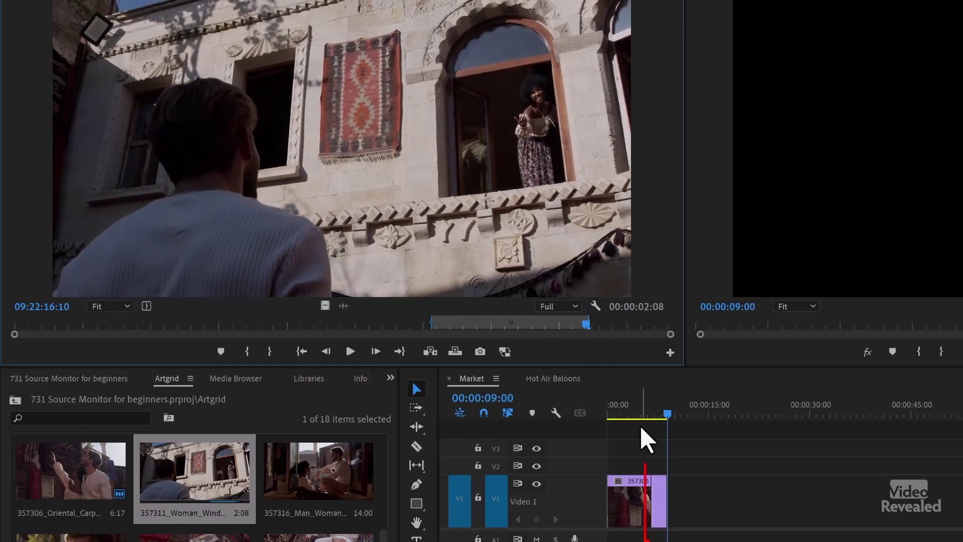
Load the 357316 clip, mark a 00:00:03:09 range ending at 09:33:16:12, and insert it into the Market sequence
double_click(329, 484)
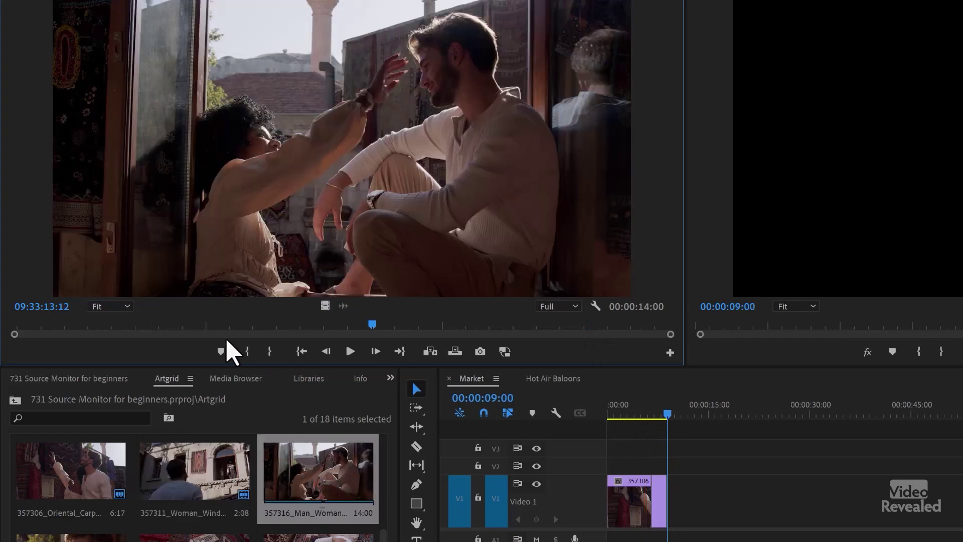
drag(264, 324, 513, 318)
key(i)
key(o)
key(comma)
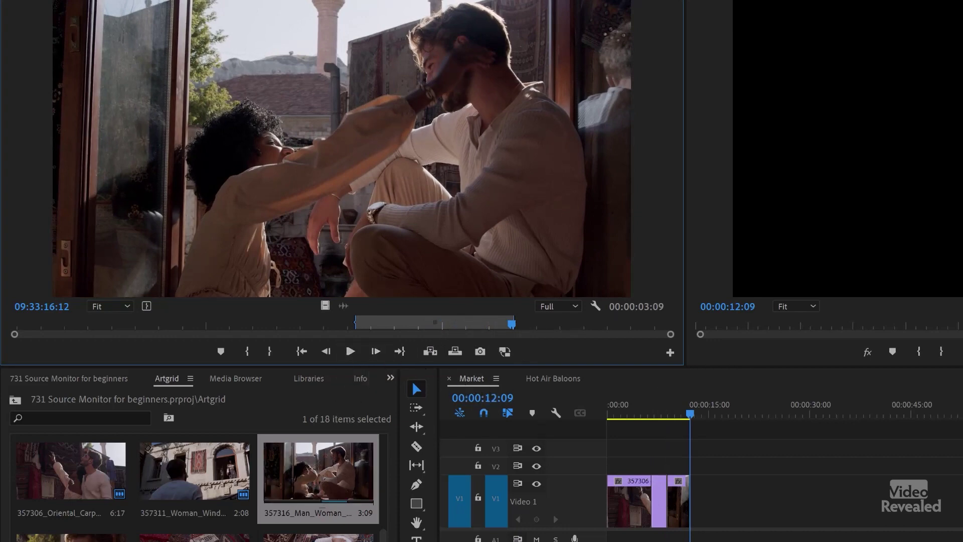
Load the 357319 clip, mark a 00:00:01:23 range ending at 09:35:20:17, and overwrite it into the Market sequence
double_click(71, 536)
mouse_move(217, 326)
mouse_down()
mouse_move(485, 325)
mouse_move(5, 329)
mouse_move(216, 324)
mouse_up()
key(i)
key(o)
key(.)
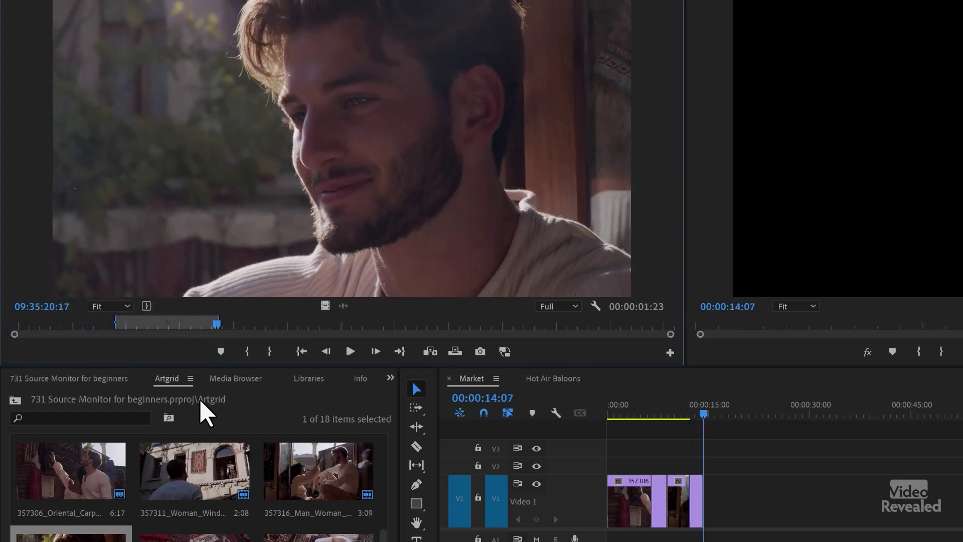
Load the 357320 clip, mark a 00:00:01:12 range, and add it to the end of the Market sequence
double_click(191, 532)
drag(179, 324, 342, 326)
key(i)
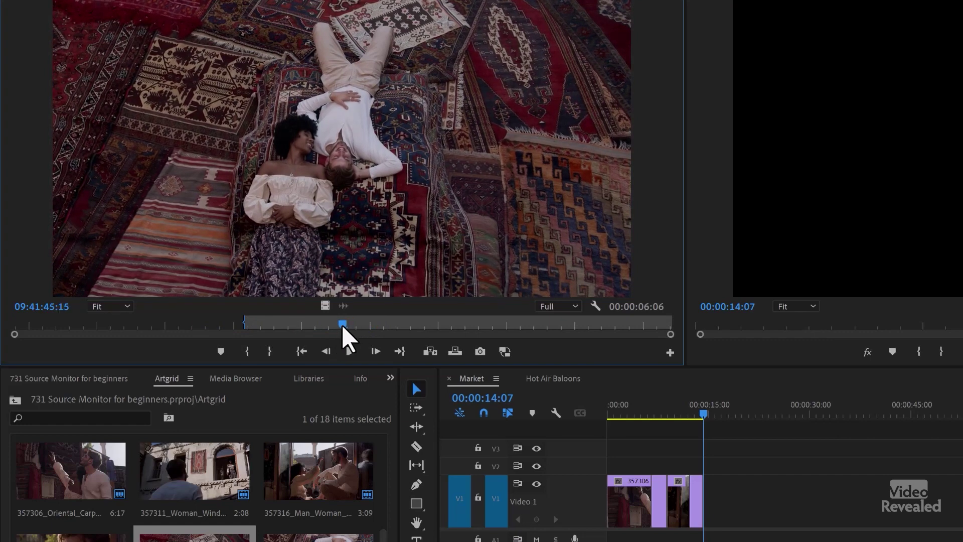
key(o)
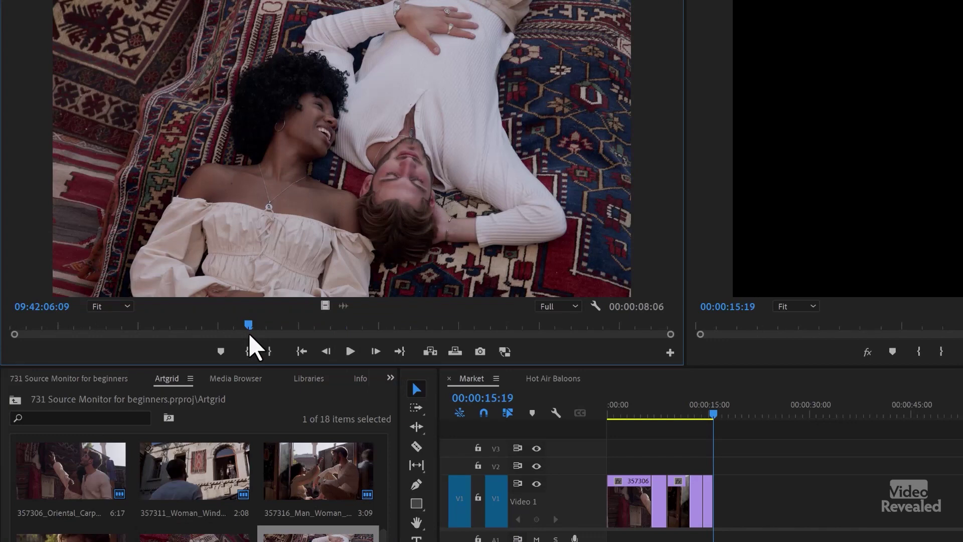
Mark a 00:00:01:15 range ending at 09:42:08:07 in the 357321 clip and add it to the Market sequence
drag(248, 326, 401, 327)
key(i)
key(o)
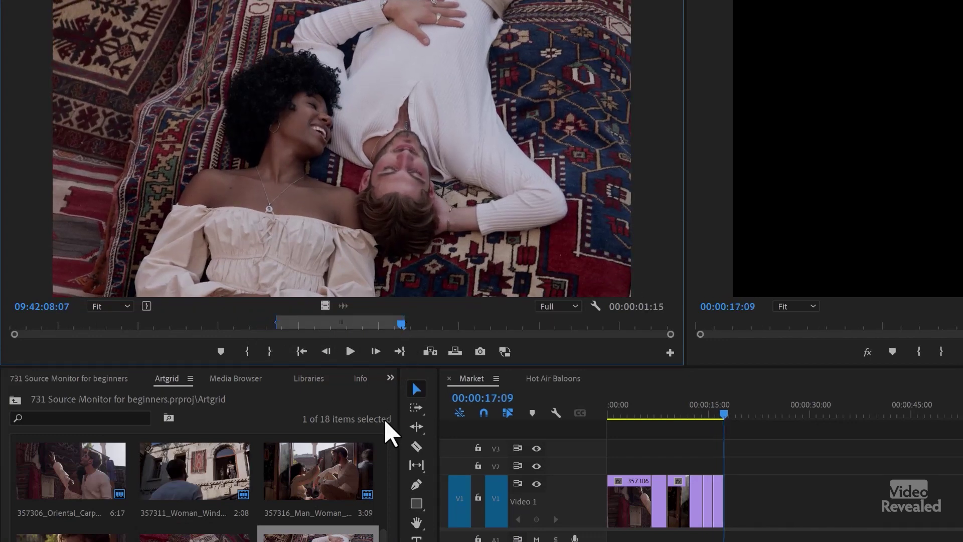
Load the 357322 clip, mark its range from 09:42:37:16 to 09:42:40:24, and place it on V1 at 00:00:17:09 in the Market sequence
scroll(333, 539, down, 2)
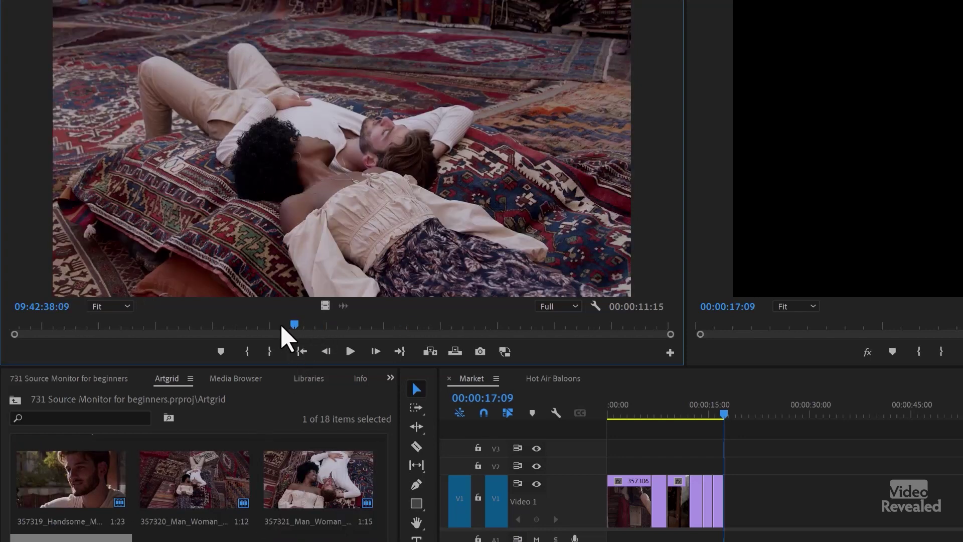
drag(281, 331, 249, 331)
key(i)
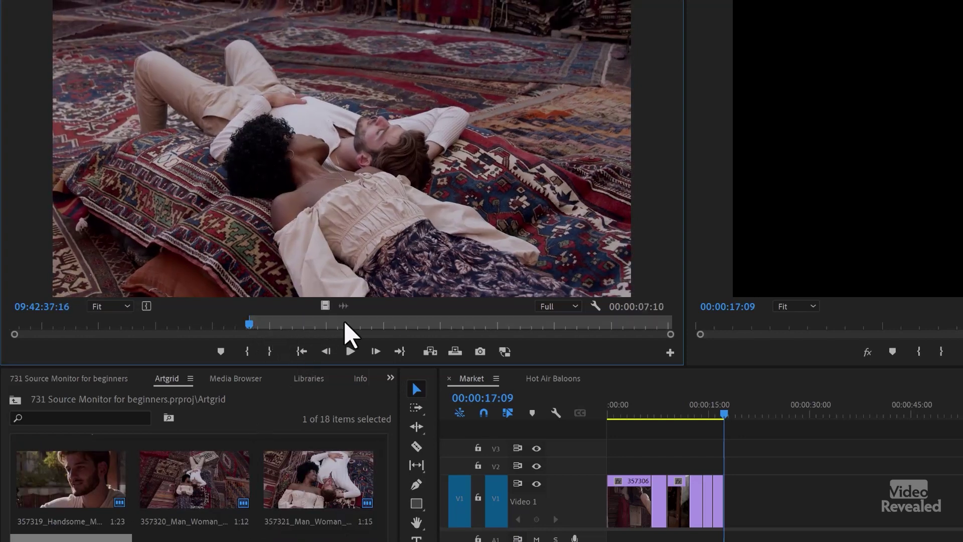
click(439, 324)
key(o)
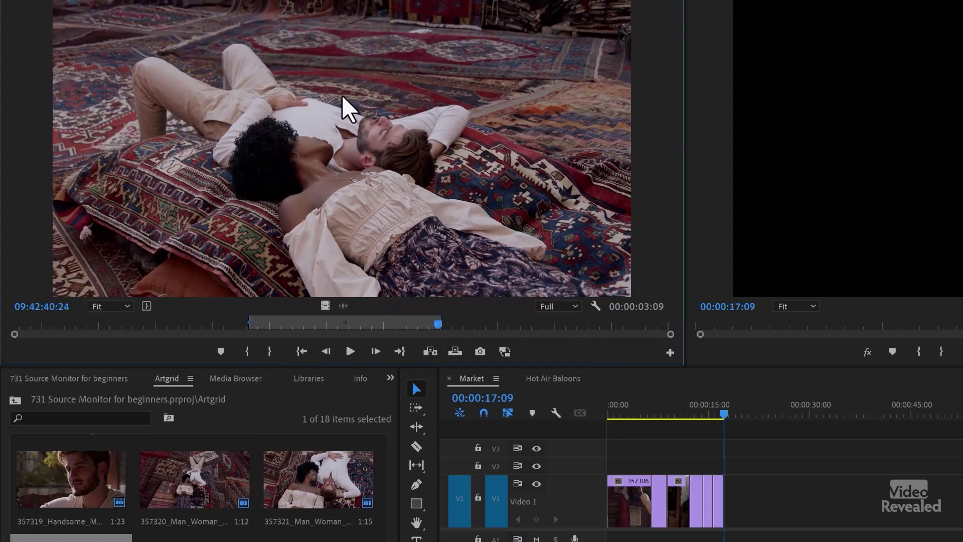
drag(881, 448, 724, 504)
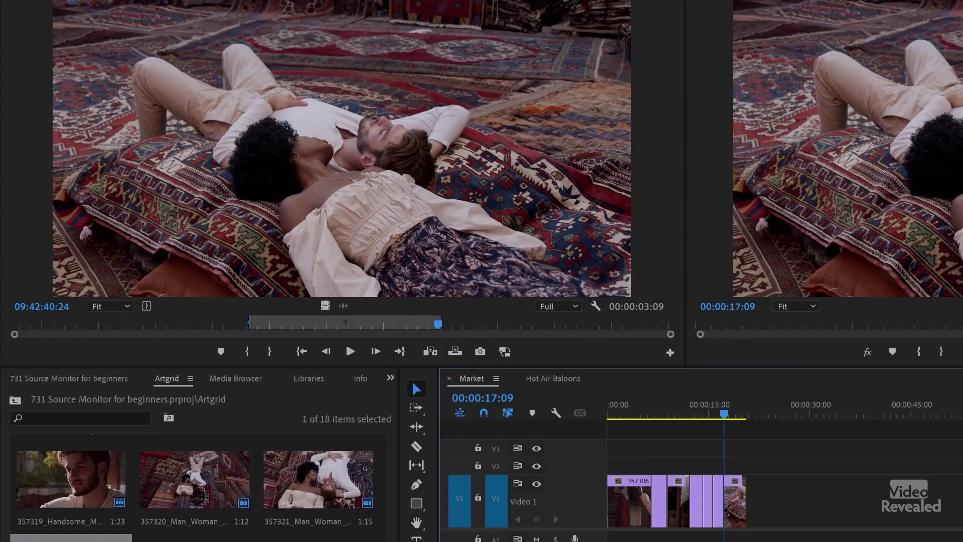
Switch the Source Monitor back to Hot Air Baloons.mp4 and place only its audio on track A1 near the Market sequence's start
click(430, 173)
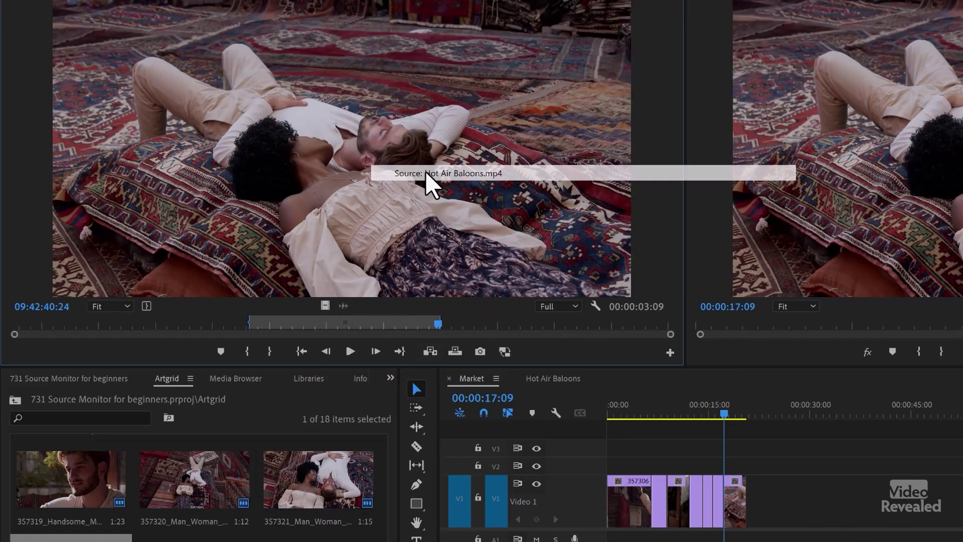
click(320, 307)
click(342, 305)
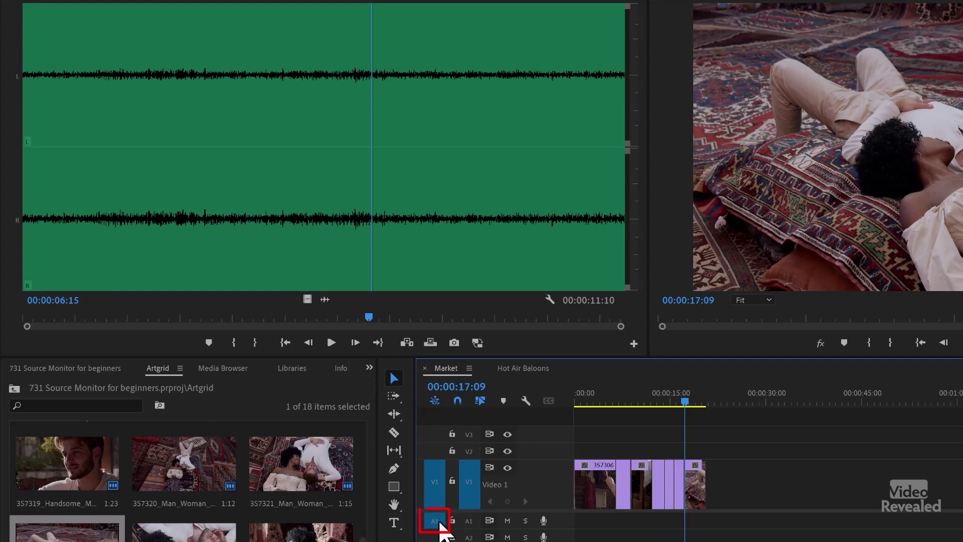
drag(329, 295, 581, 521)
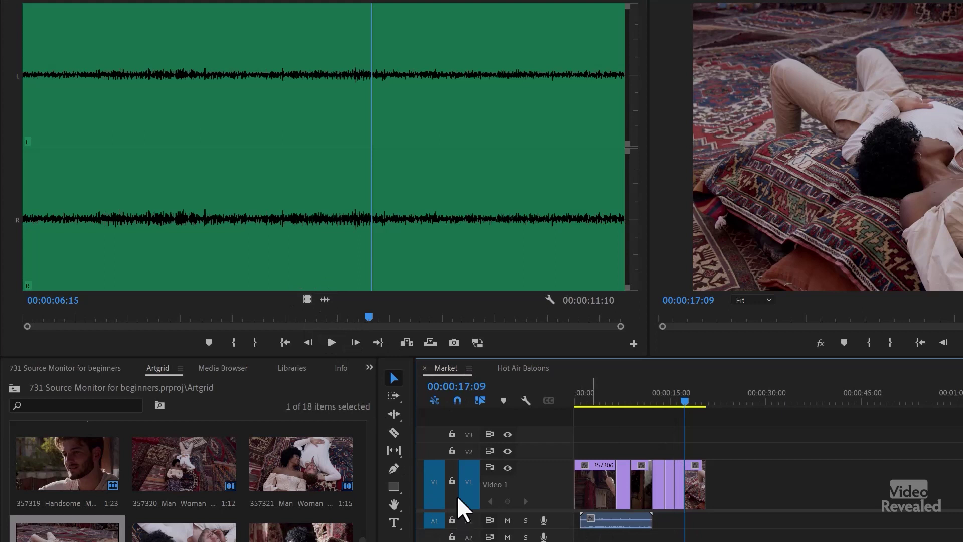
Try adding only the source video to the Market sequence with the V1 source patch off, and turn the V1 patch back on
click(434, 479)
drag(306, 297, 769, 489)
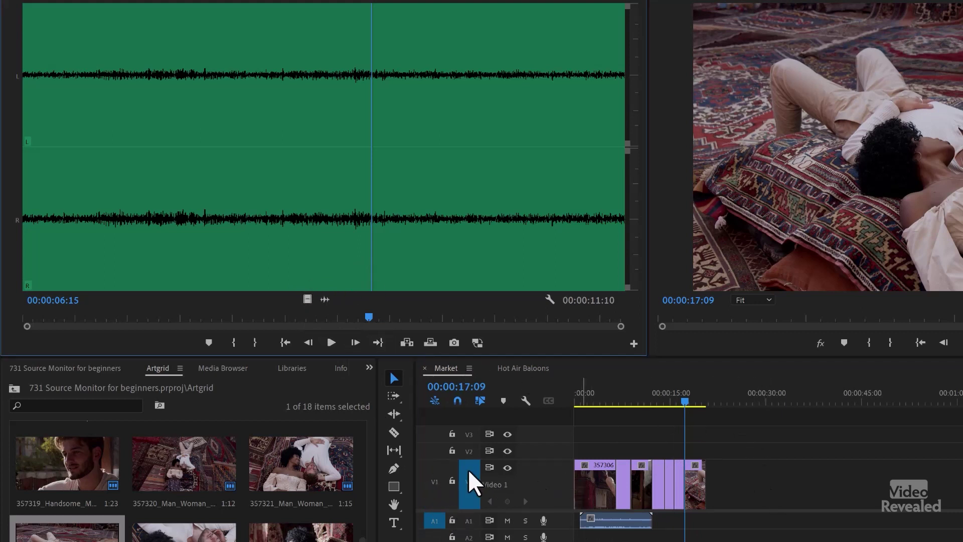
click(433, 476)
click(432, 477)
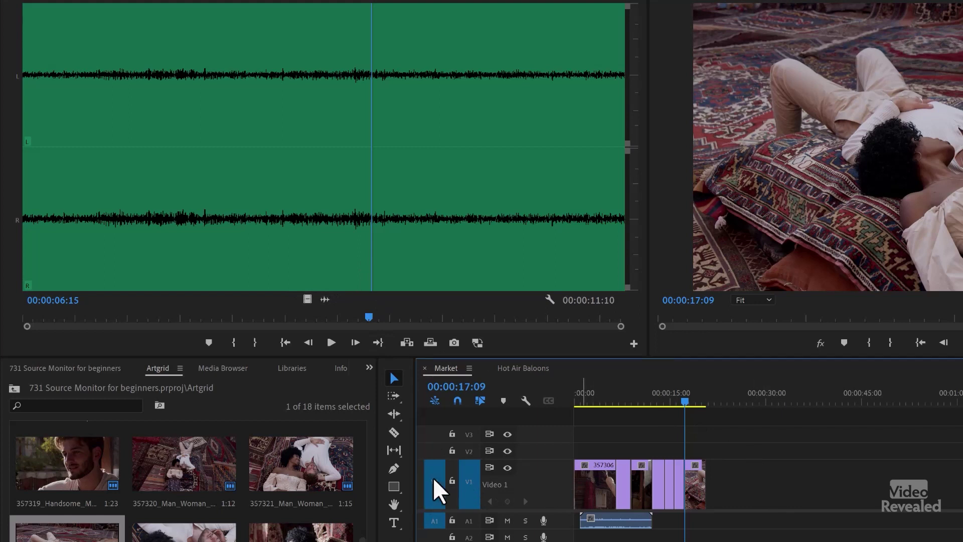
right_click(470, 474)
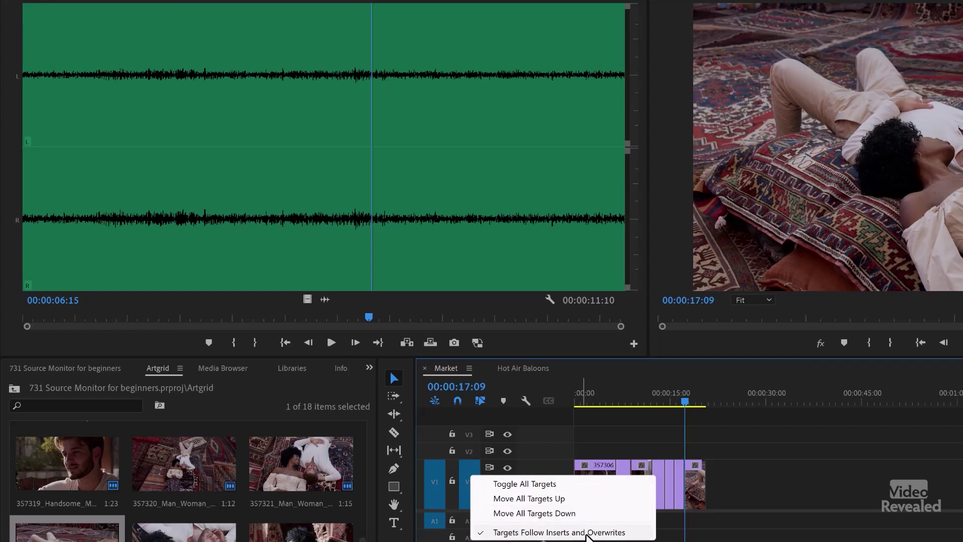
click(676, 536)
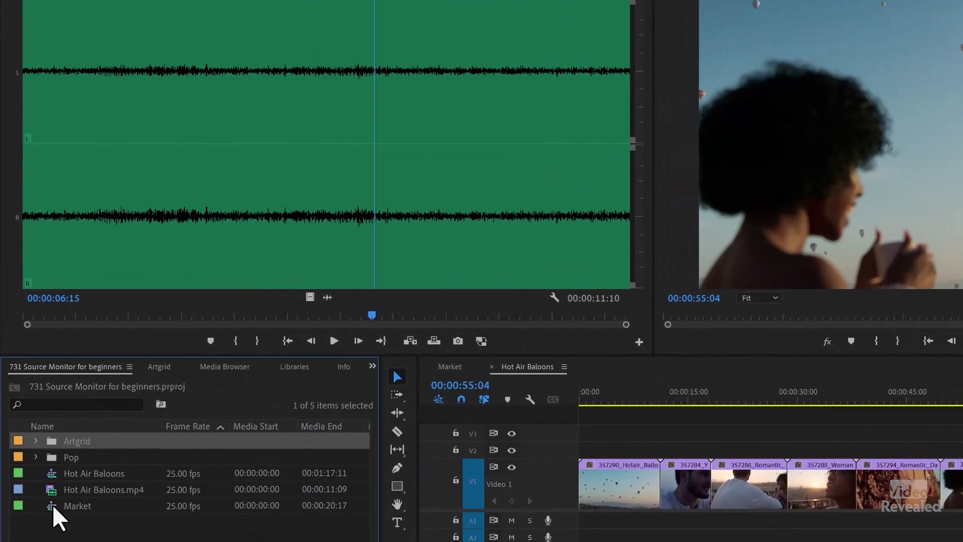
Close the Market sequence in the timeline, leaving the Hot Air Baloons sequence open
click(52, 505)
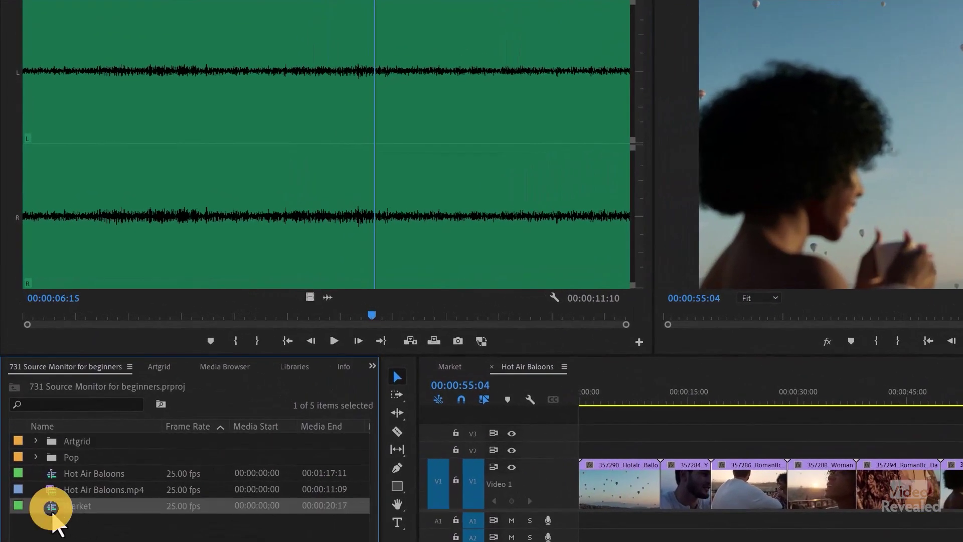
click(453, 366)
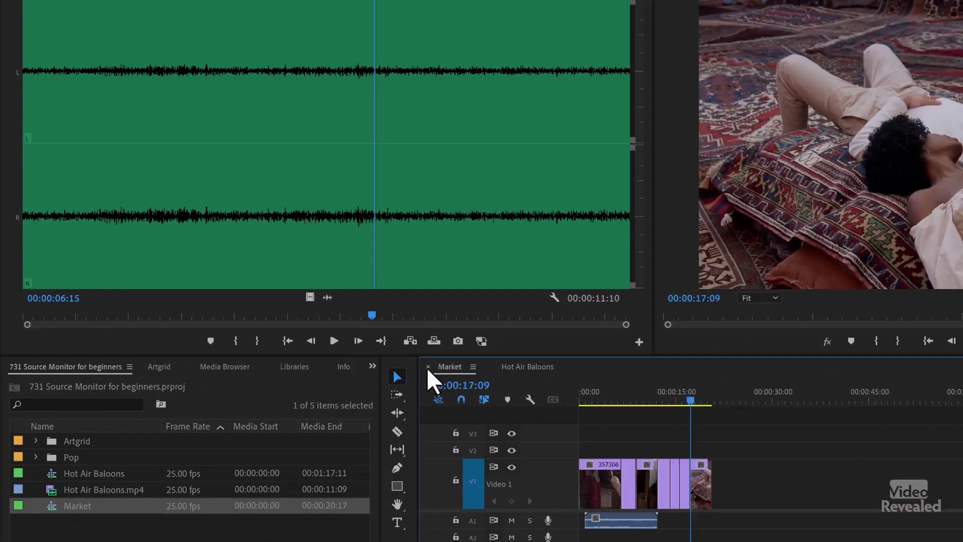
click(427, 366)
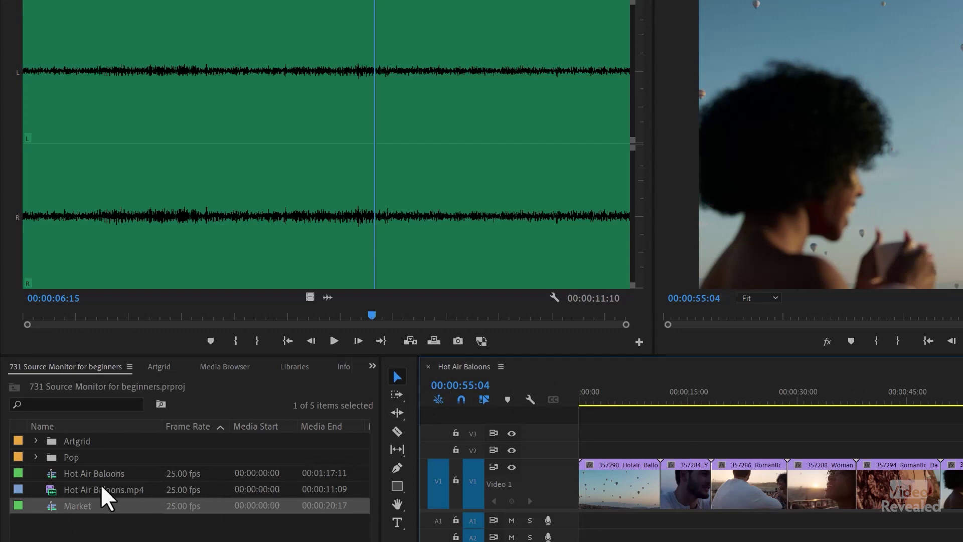
Load the Market sequence into the Source Monitor and scrub through it
click(49, 508)
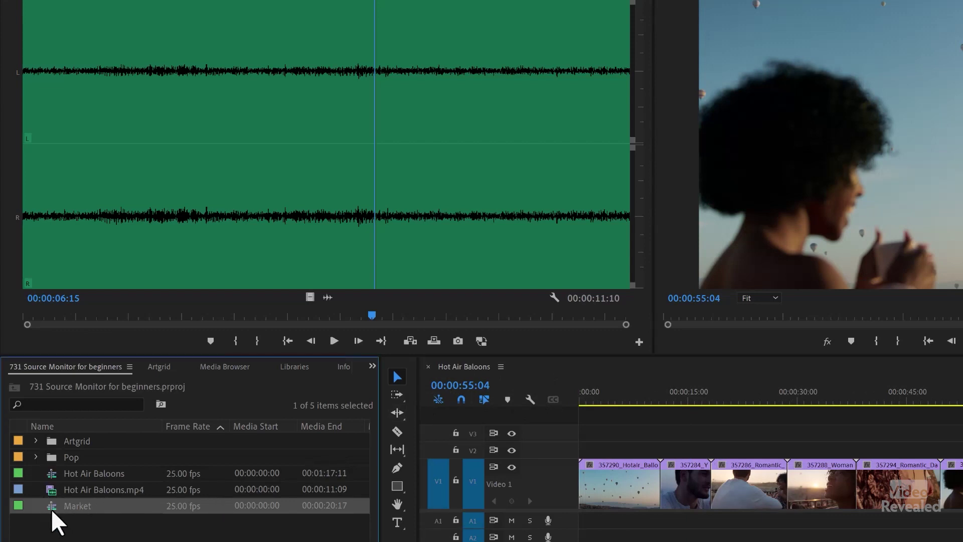
drag(177, 110, 176, 107)
mouse_move(101, 314)
mouse_down()
mouse_move(447, 320)
mouse_move(308, 321)
mouse_up()
key(space)
key(Home)
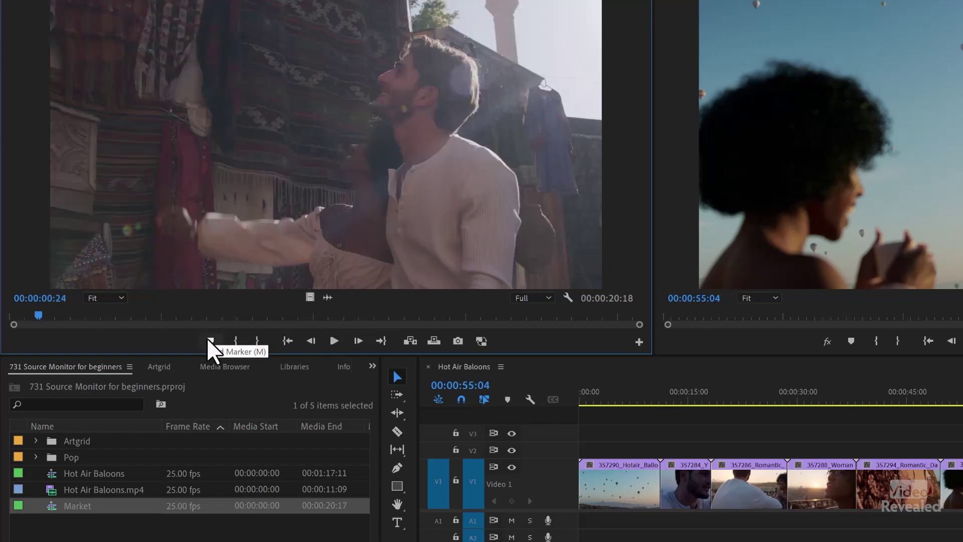
Shuttle fast forward and backward through the Market sequence in the Source Monitor, stopping at 00:00:06:17
key(l)
key(l)
key(l)
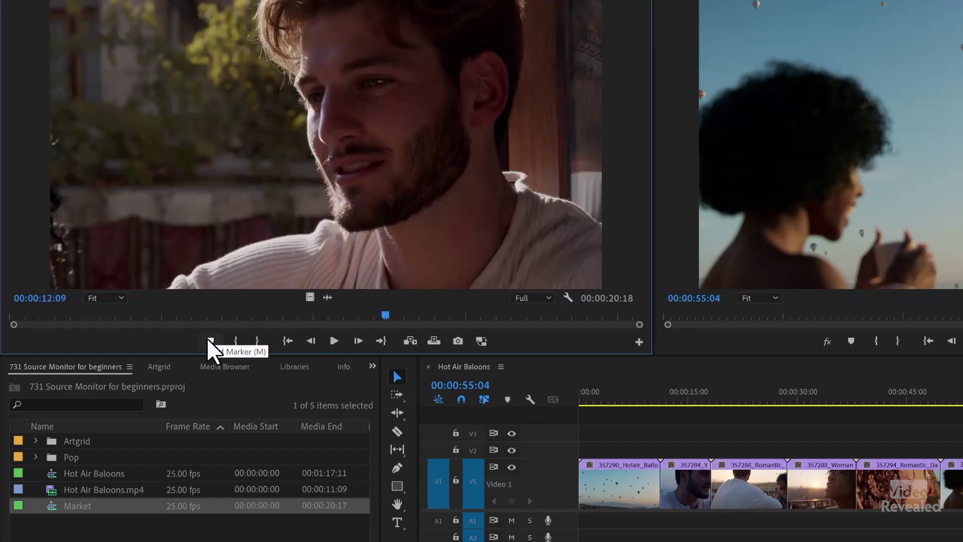
key(j)
key(j)
key(j)
key(k)
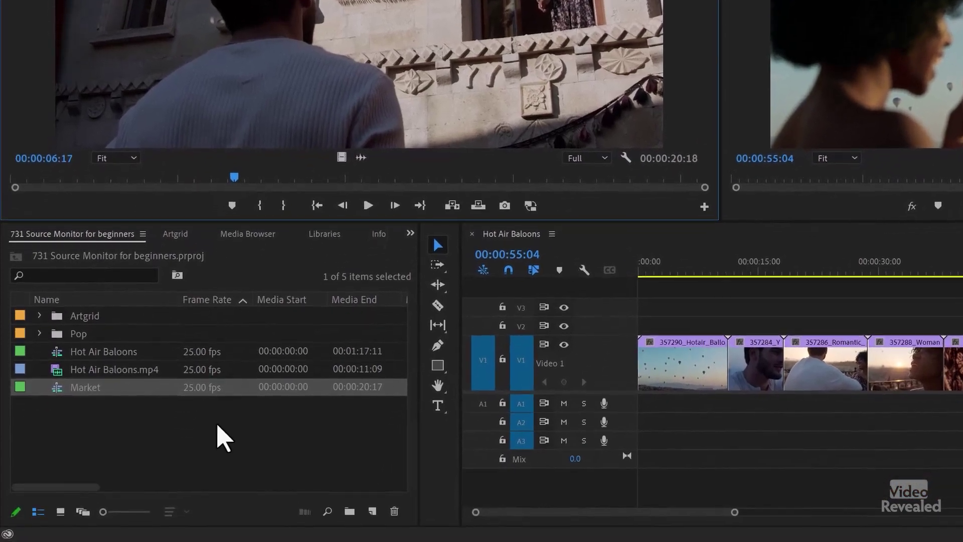
Create a new sequence named String Out with the DSLR 1080p30 preset
click(197, 531)
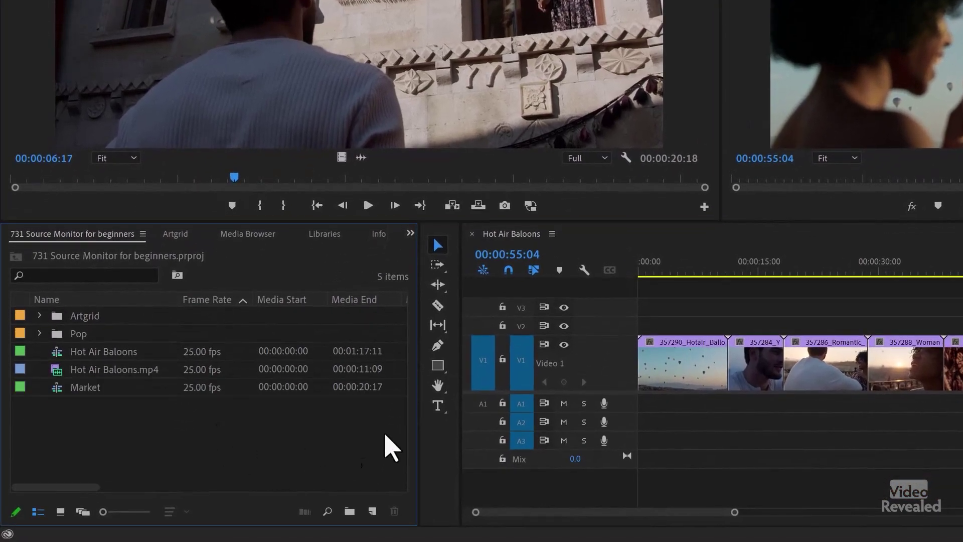
click(372, 510)
click(409, 364)
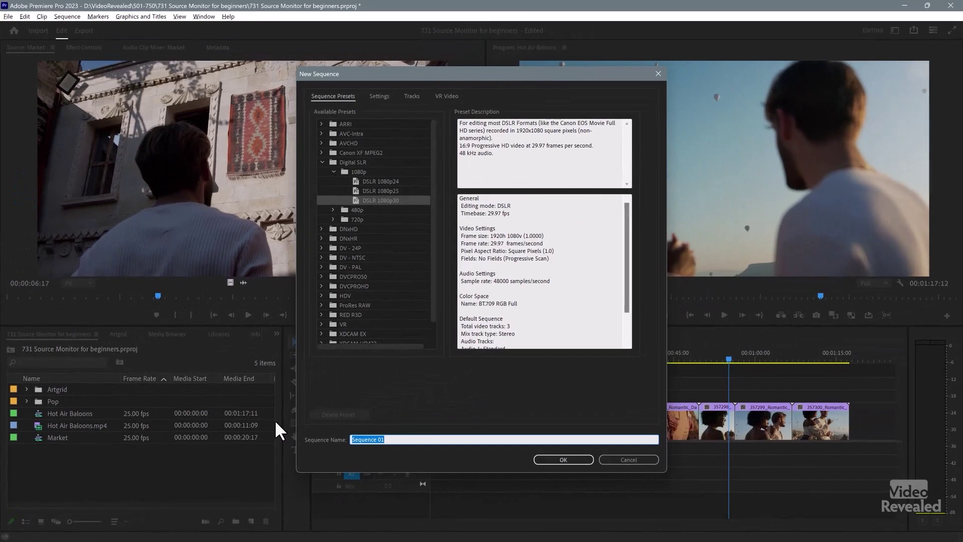
text(String)
text(Out)
click(549, 457)
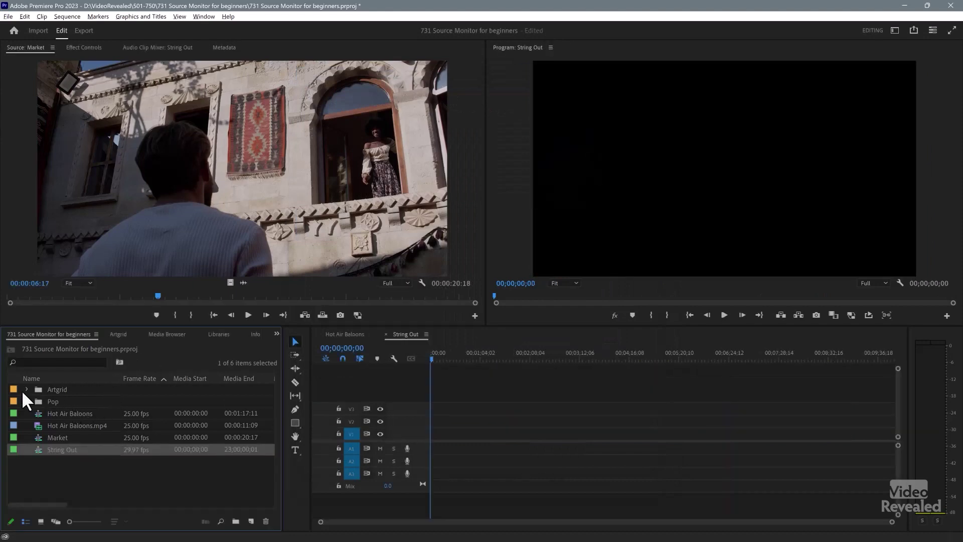
Place all Artgrid clips from 357294 through 357327 at the start of V1 in the String Out sequence and skim through them
click(27, 389)
scroll(55, 446, down, 3)
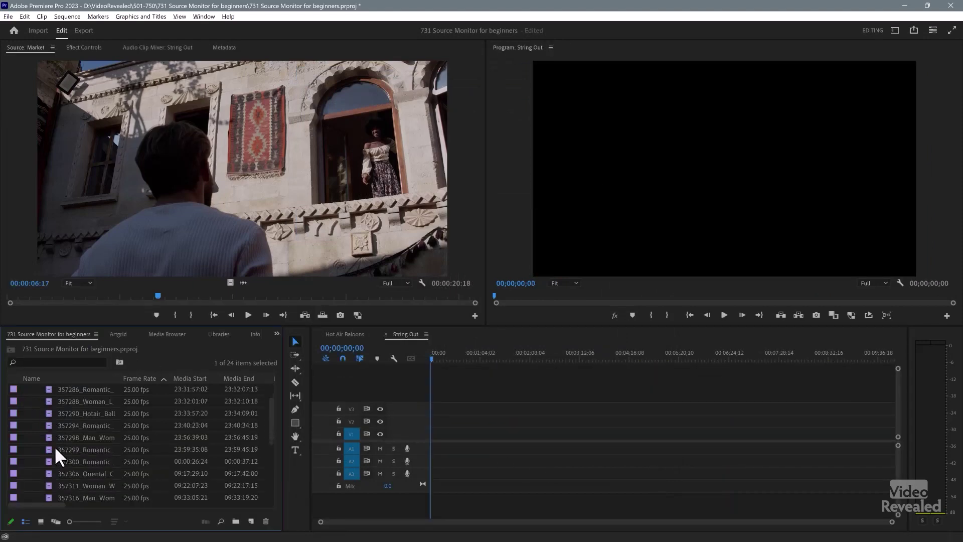
click(48, 424)
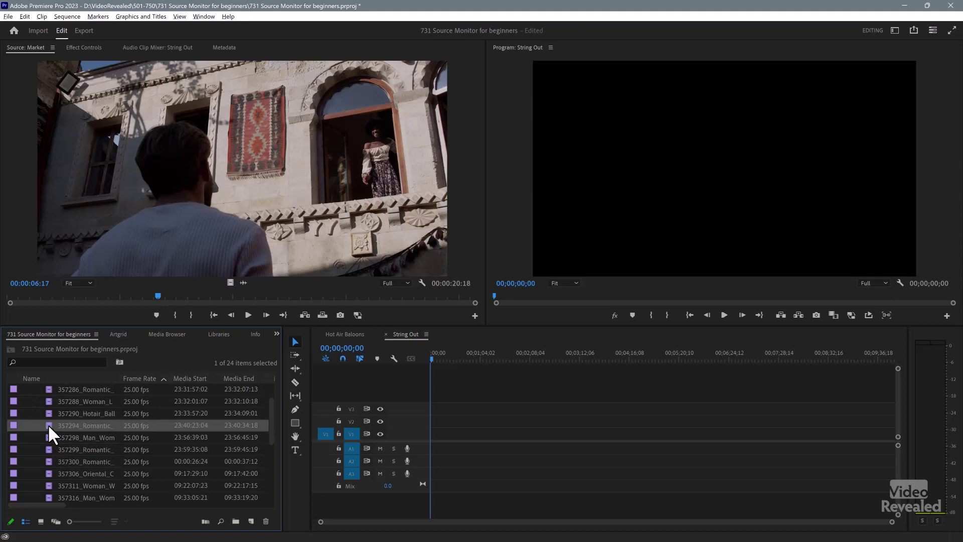
scroll(50, 434, down, 5)
scroll(50, 443, down, 5)
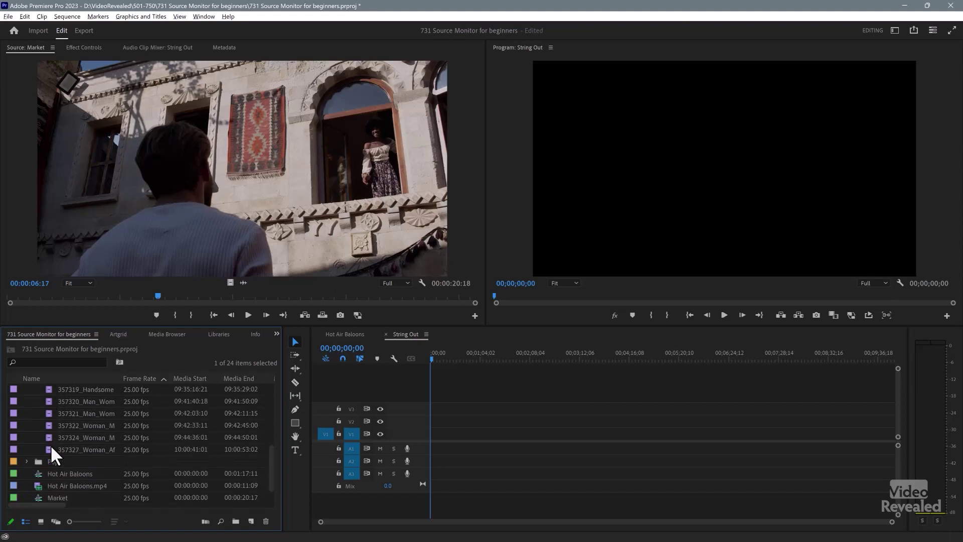
shift+click(50, 447)
drag(50, 415, 447, 439)
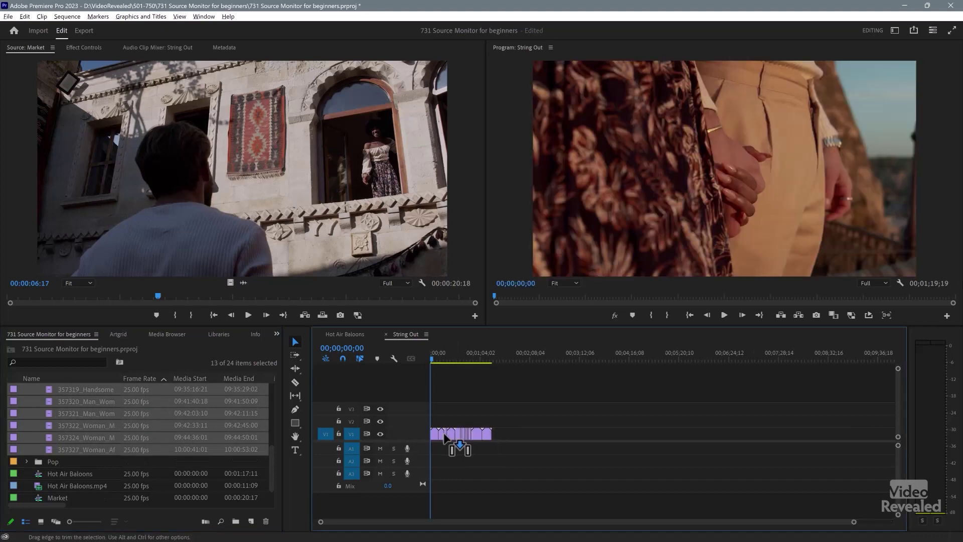
key(backslash)
drag(473, 357, 653, 362)
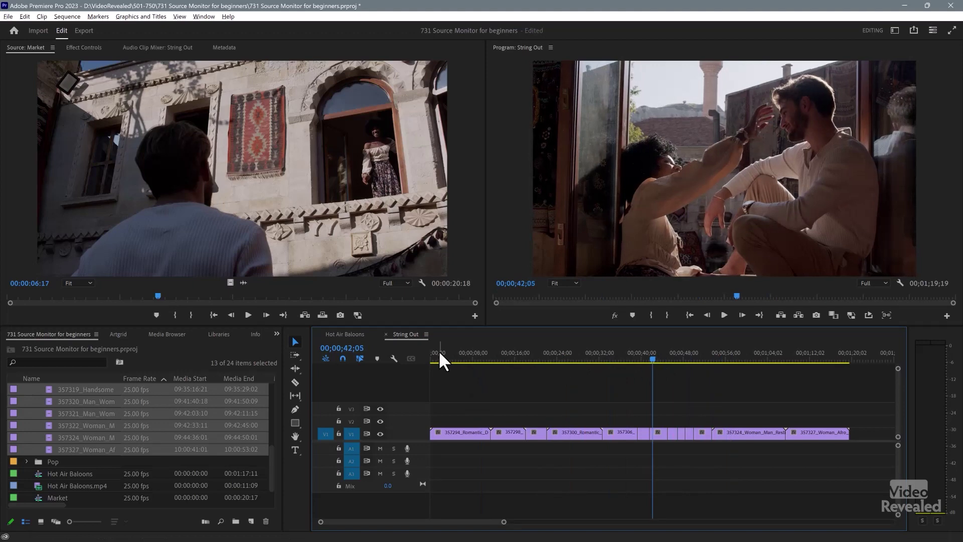
Create another new sequence named New Travel with the DSLR 1080p30 preset
click(251, 521)
click(284, 419)
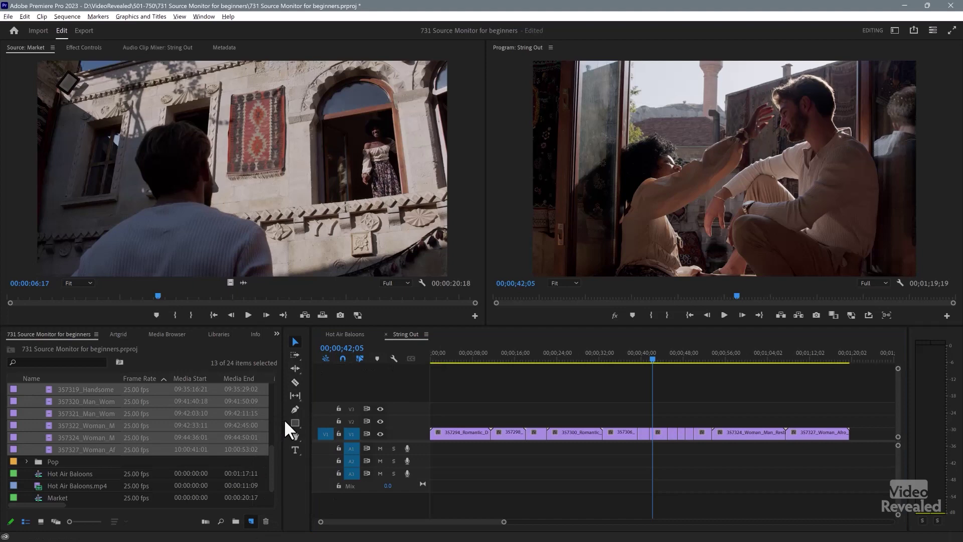
text(New Travel)
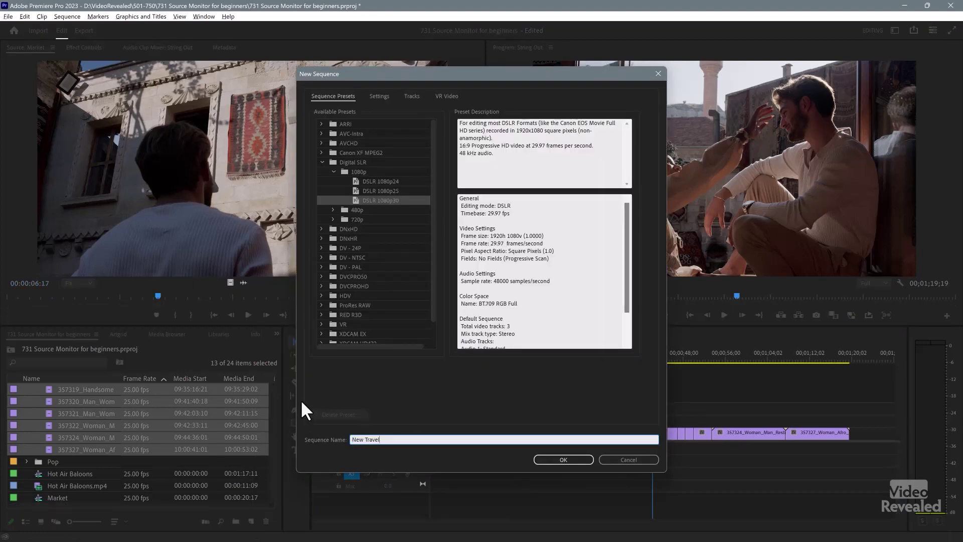
click(562, 458)
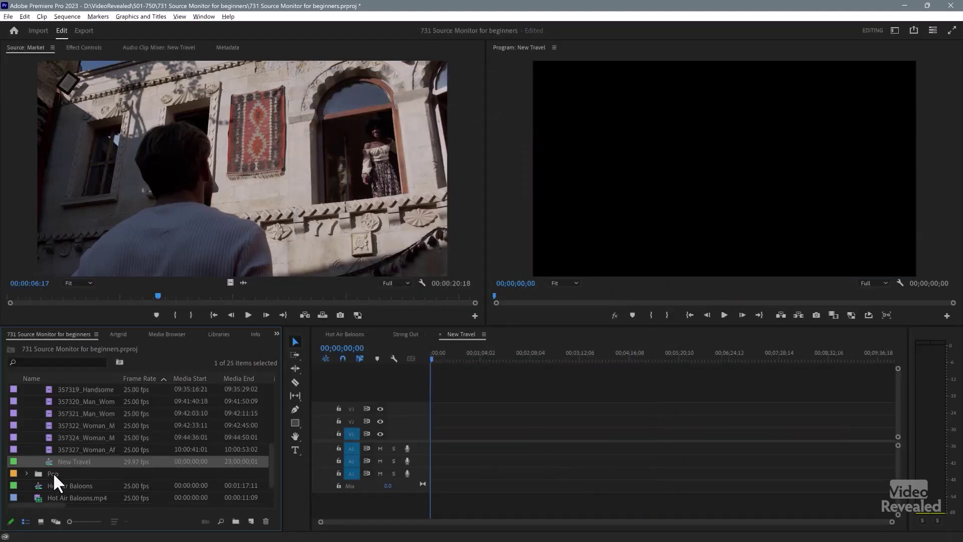
Load the String Out sequence into the Source Monitor
scroll(54, 470, down, 3)
click(38, 484)
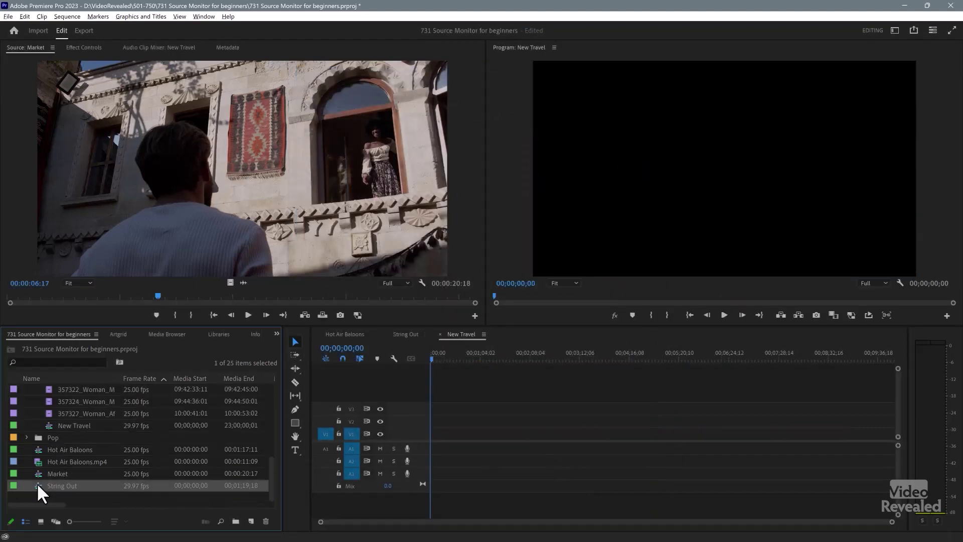
drag(127, 216, 127, 215)
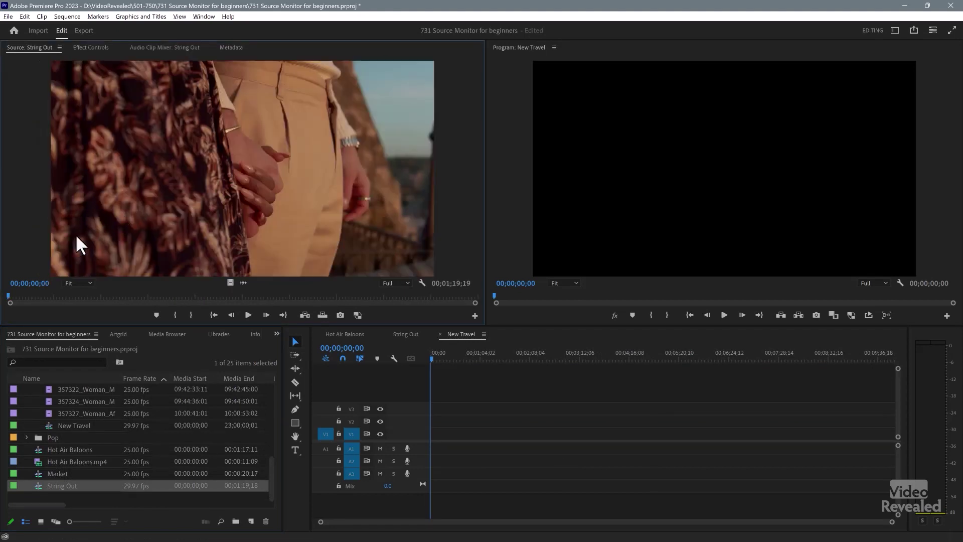
Mark the String Out range from 00;00;01;20 to 00;00;04;11 and insert it at the start of the New Travel sequence
key(space)
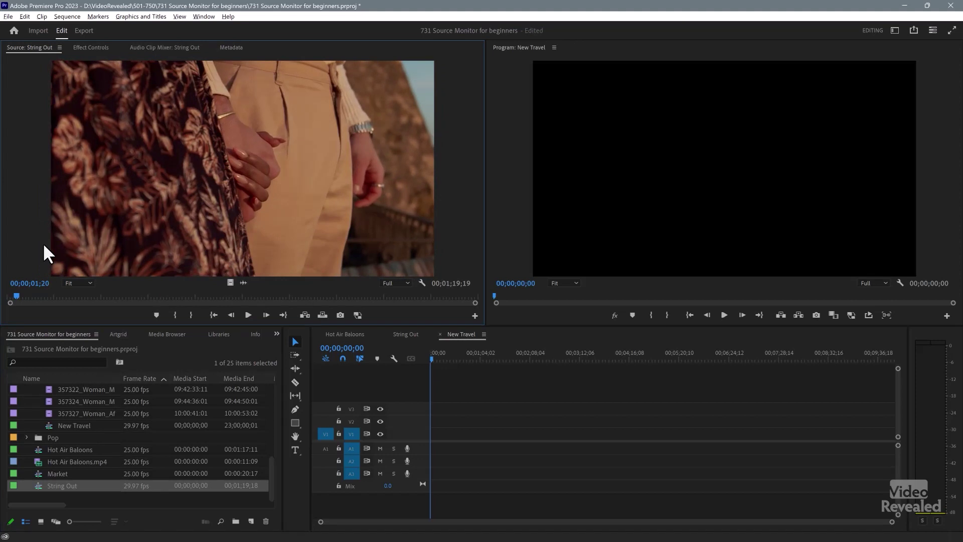
key(space)
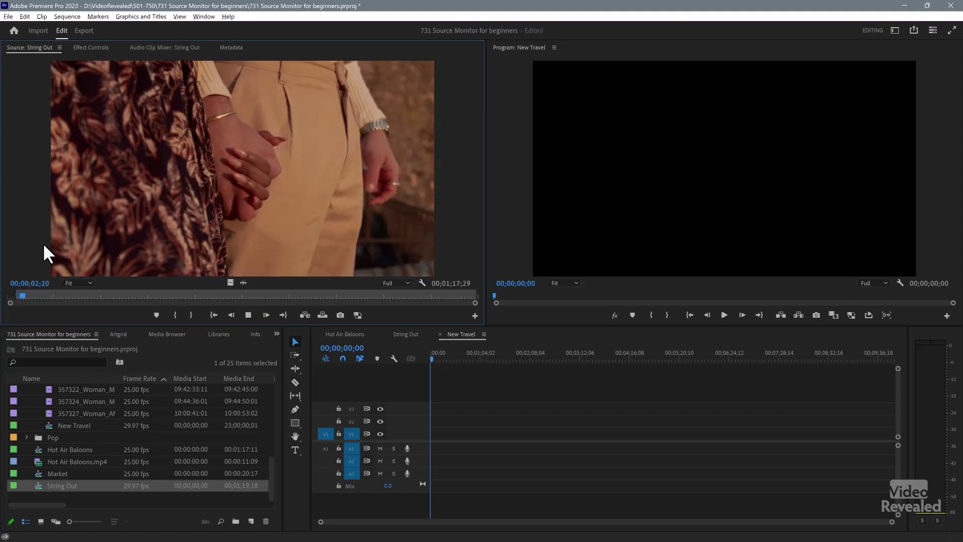
key(space)
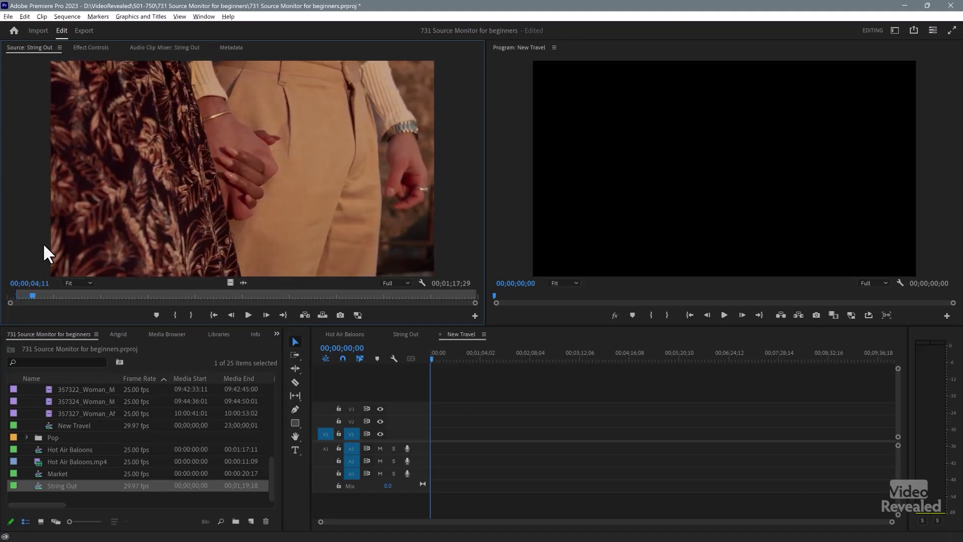
key(o)
key(comma)
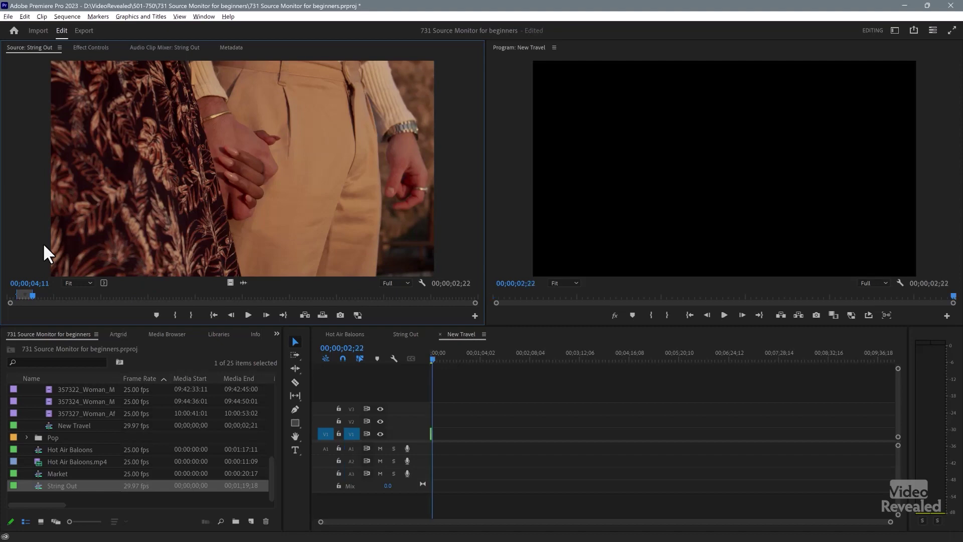
Remove the nested String Out clip from the New Travel sequence and turn off inserting and overwriting sequences as nests
key(equal)
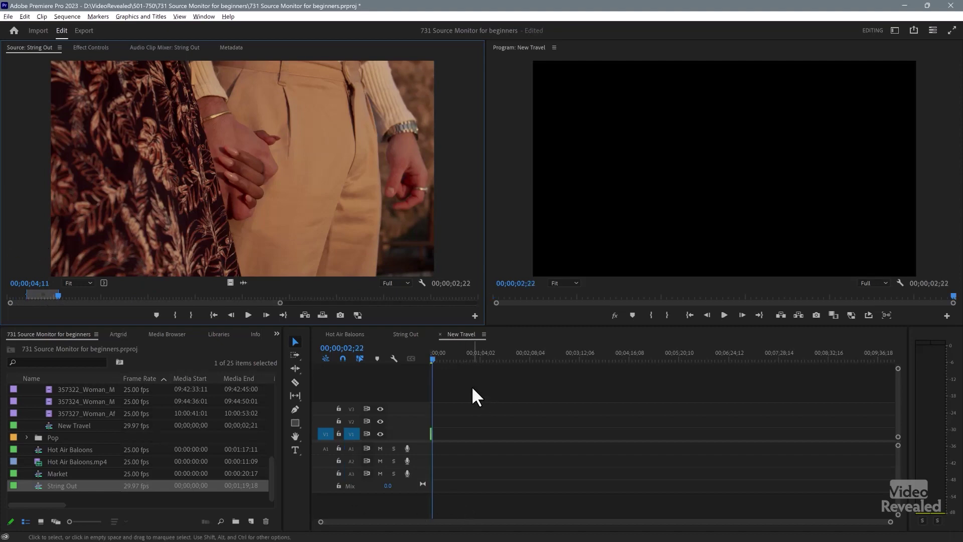
click(462, 396)
key(equal)
key(equal)
key(equal)
key(equal)
key(equal)
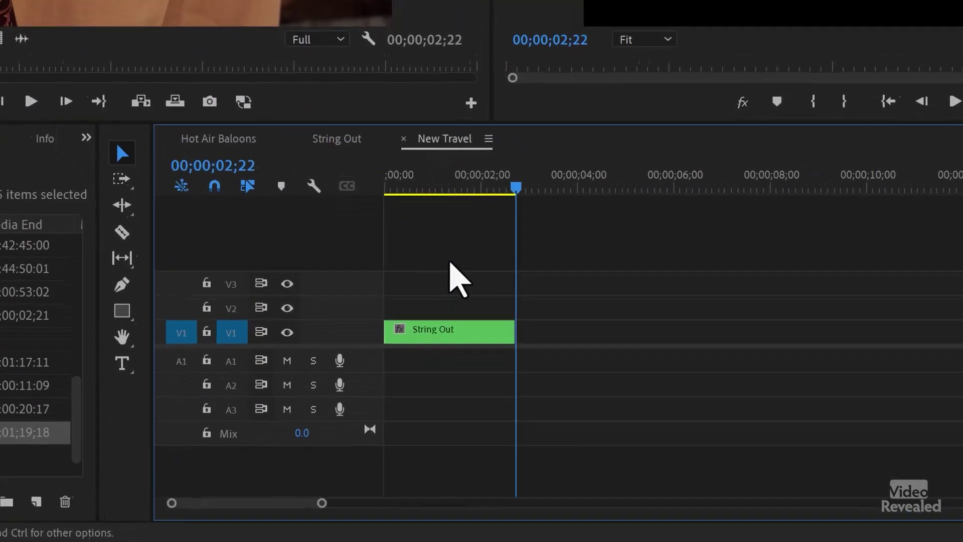
key(equal)
click(439, 333)
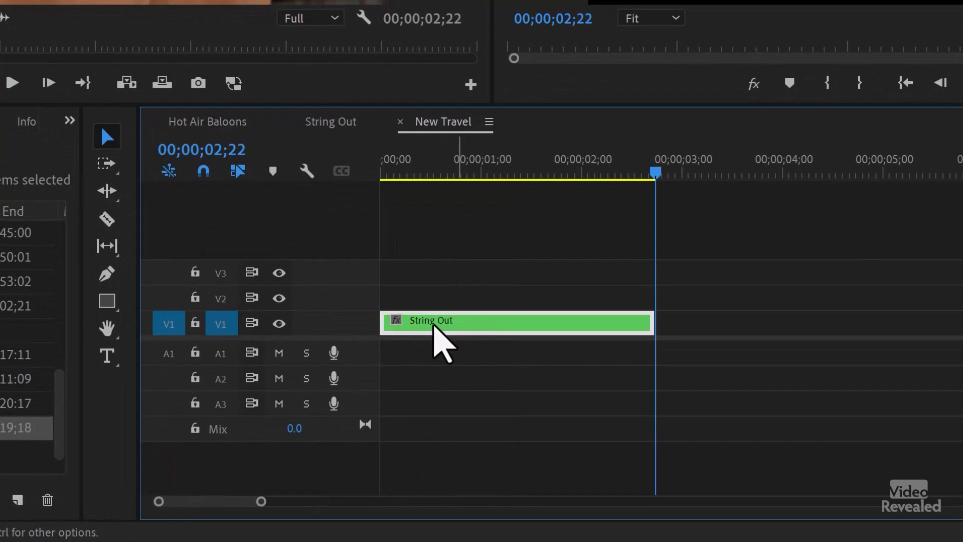
click(169, 171)
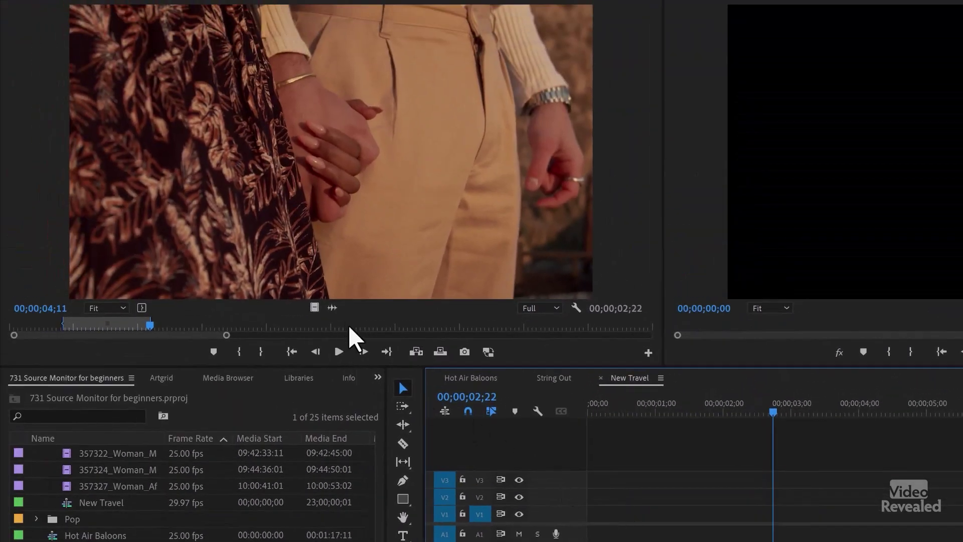
Insert the marked String Out range into New Travel as an individual clip, and delete that clip from the sequence
click(350, 325)
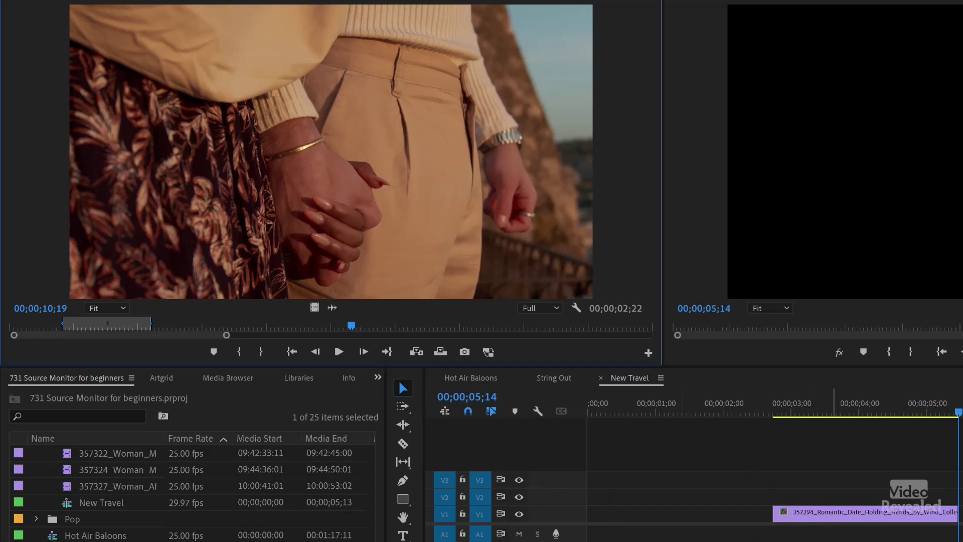
click(817, 512)
key(Delete)
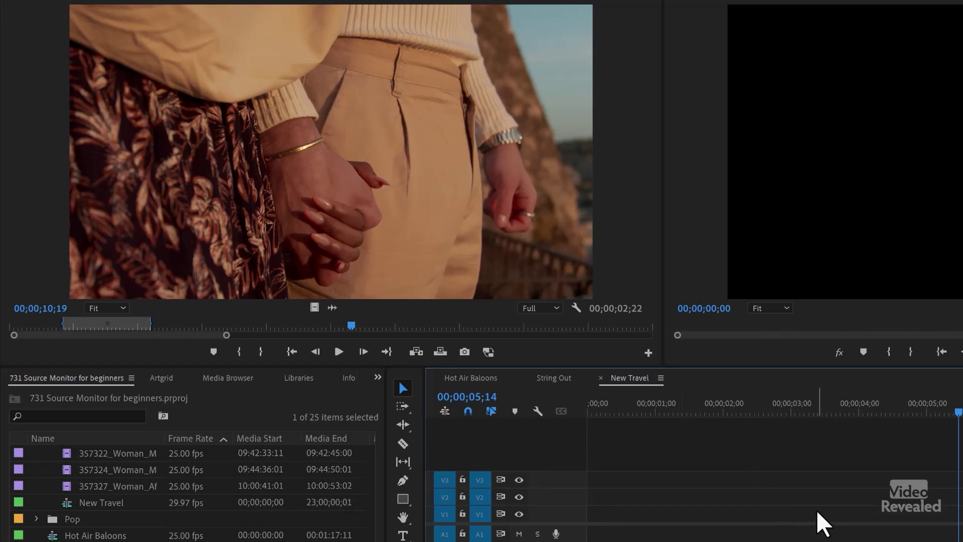
key(Home)
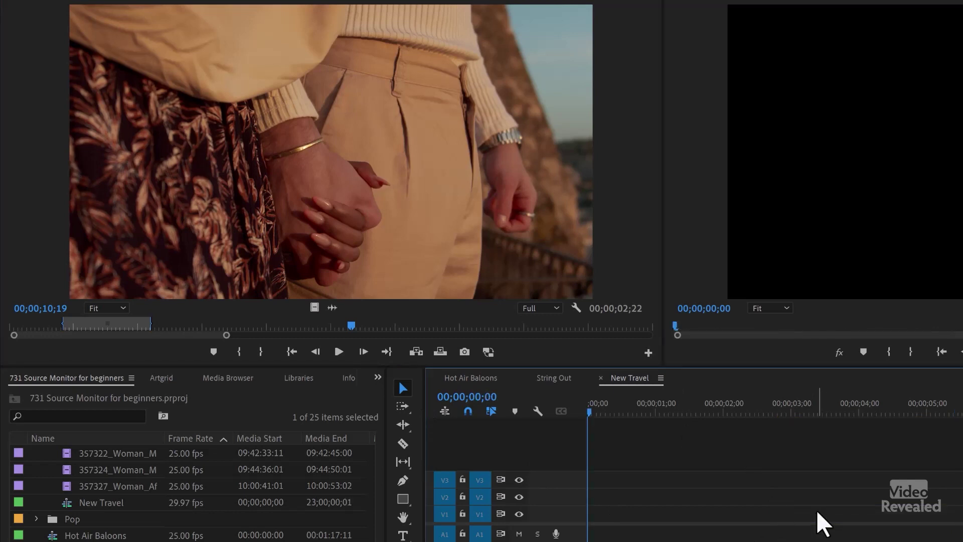
Overwrite the marked String Out range into New Travel, and add the range from 00;00;12;09 to 00;00;14;07 after it
key(period)
click(523, 349)
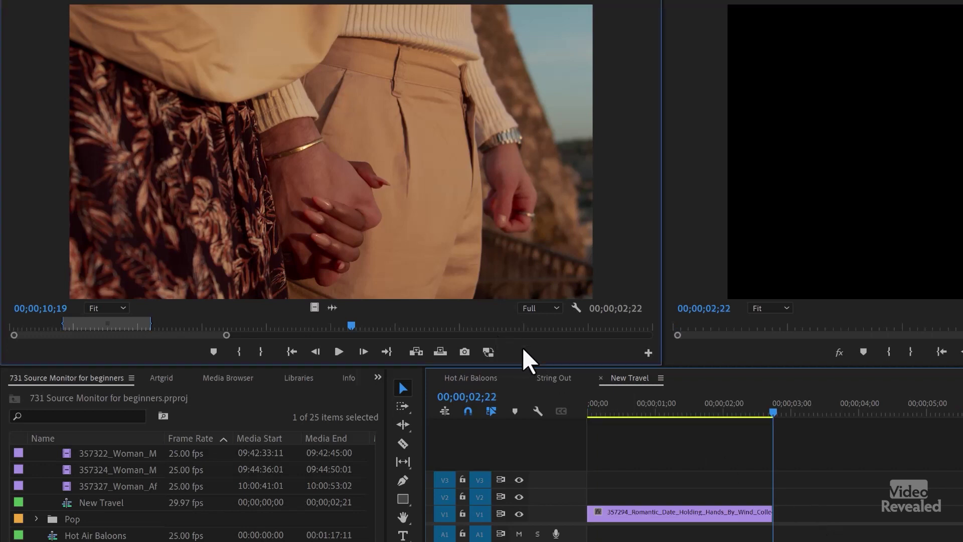
key(space)
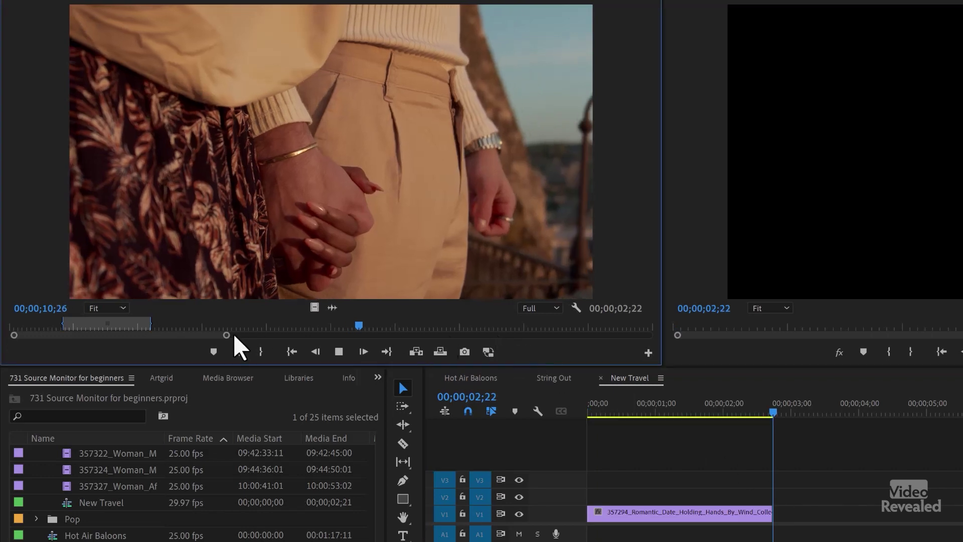
key(space)
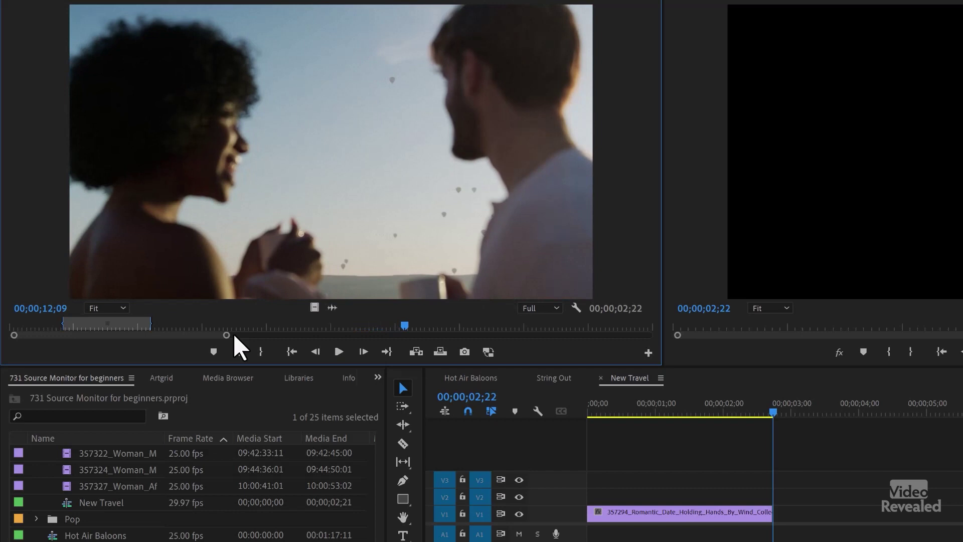
key(i)
key(space)
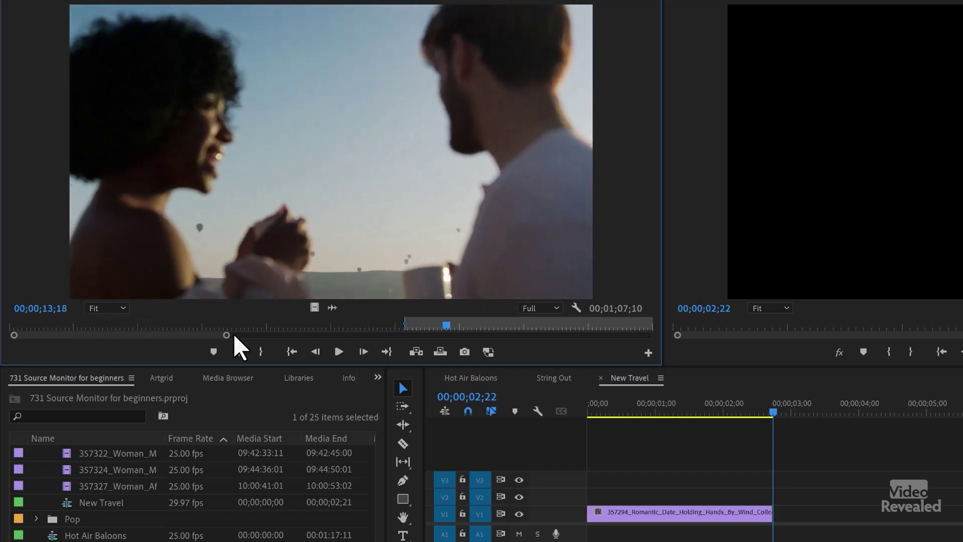
key(space)
key(o)
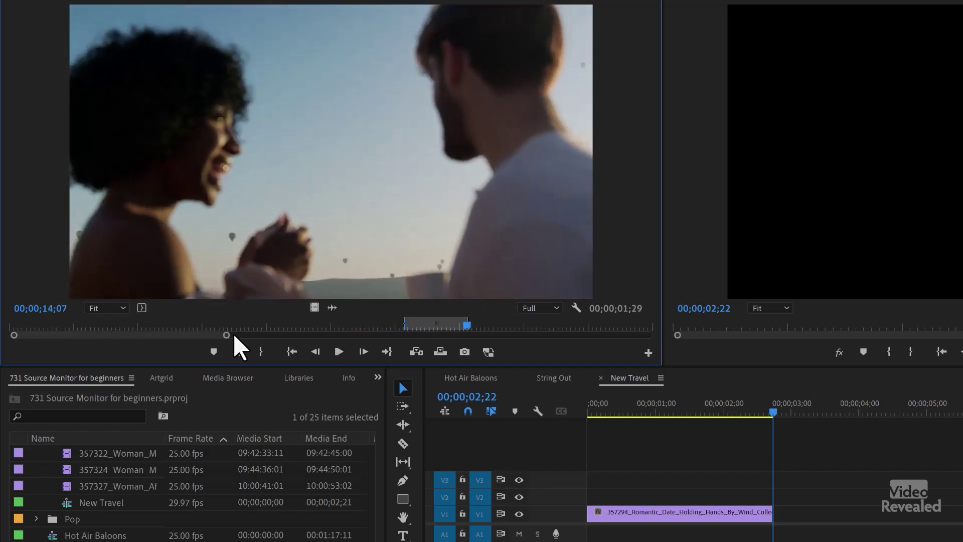
key(period)
Mark a 00;00;02;09 String Out range ending at 00;00;20;15 and insert it after the second clip in New Travel
key(space)
key(space)
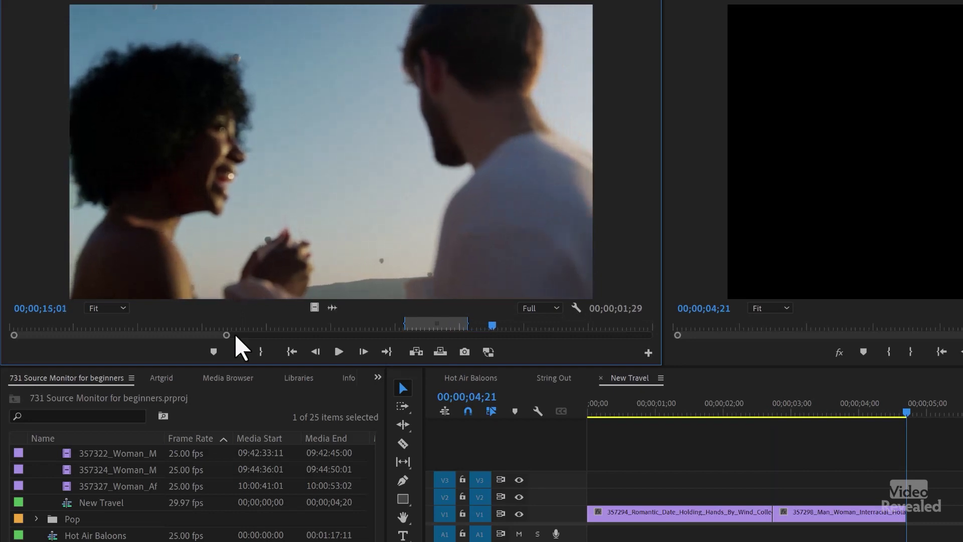
double_click(201, 336)
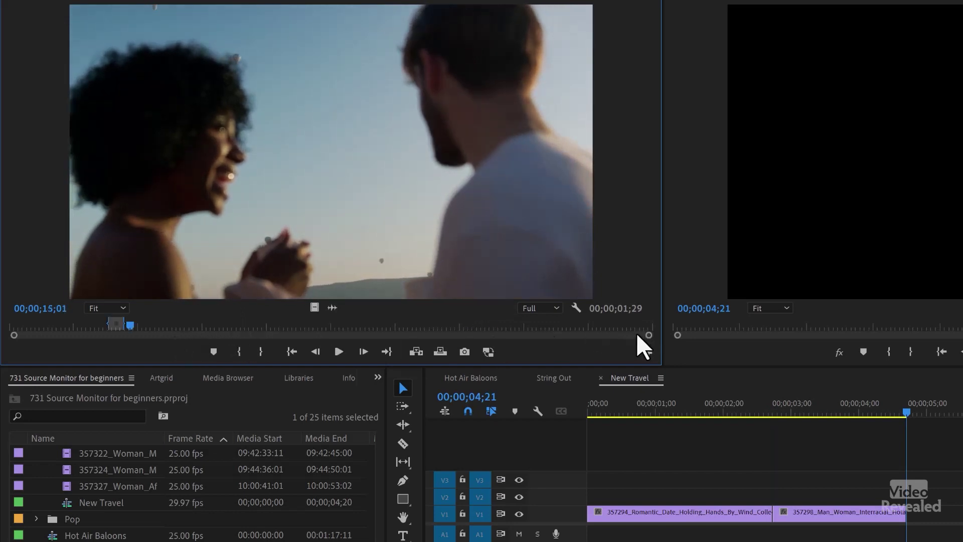
drag(647, 335, 476, 335)
drag(684, 351, 823, 337)
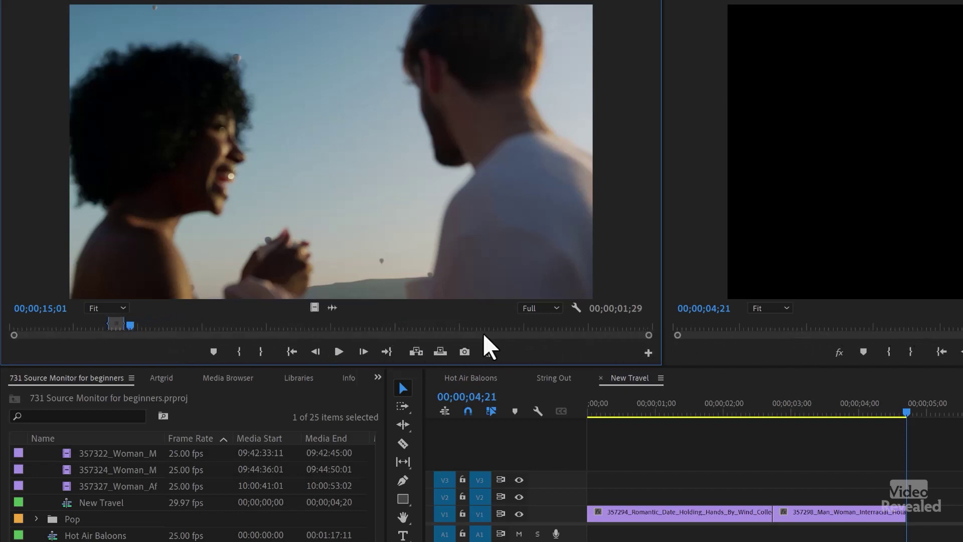
key(space)
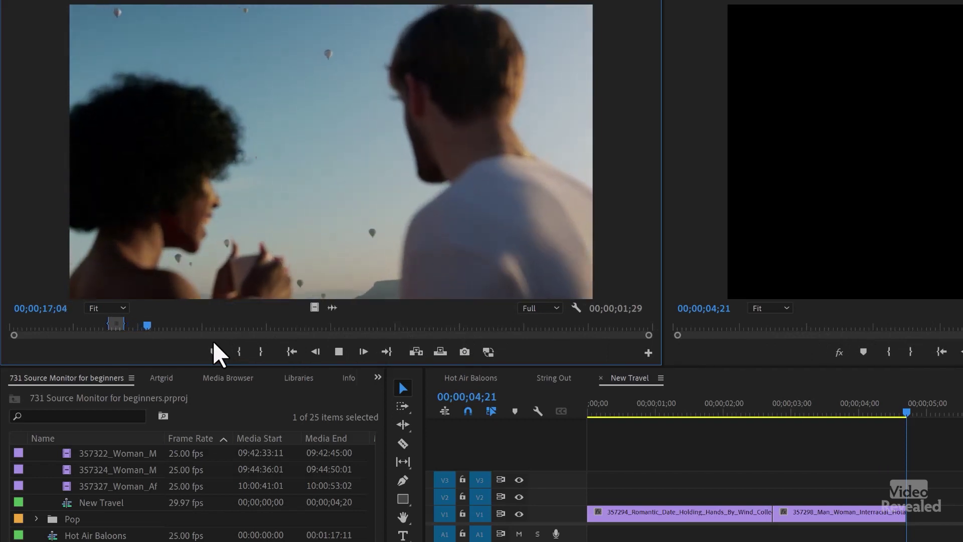
key(space)
key(i)
key(space)
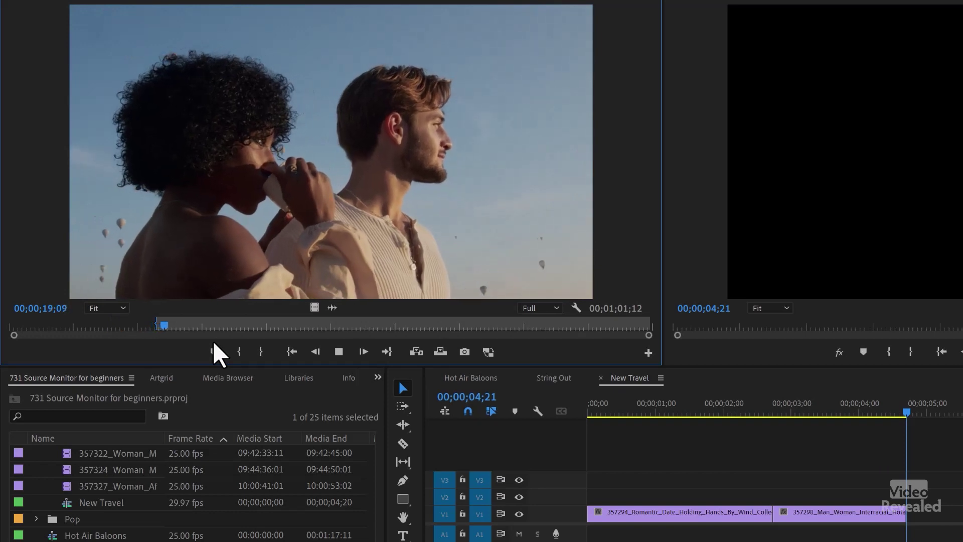
key(space)
key(o)
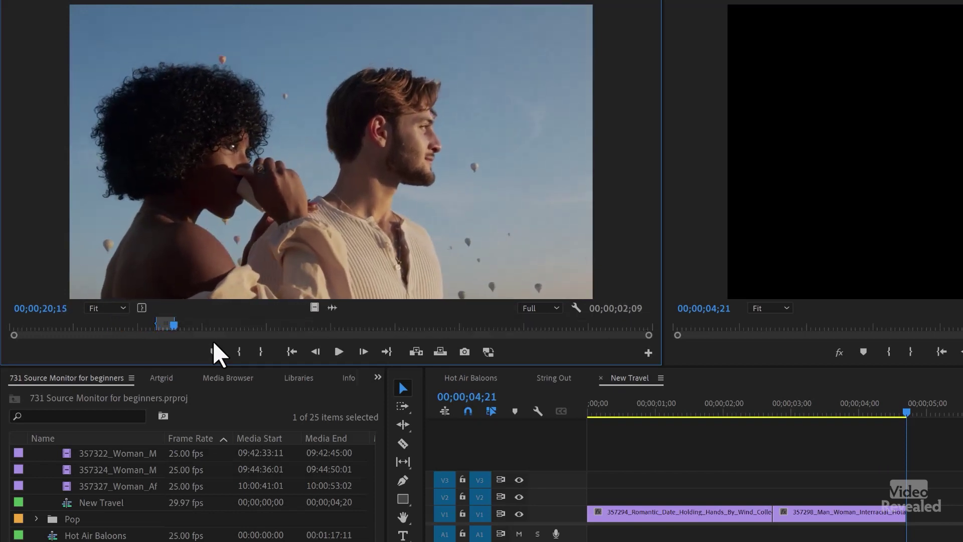
key(comma)
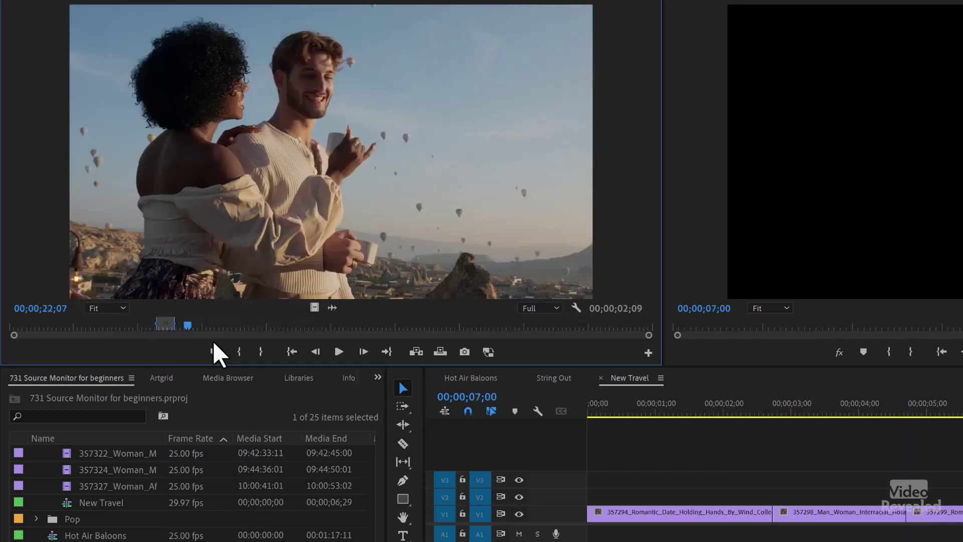
Mark a 00;00;01;13 range of the couple's wider balloon shot in String Out and overwrite it at the end of New Travel
key(space)
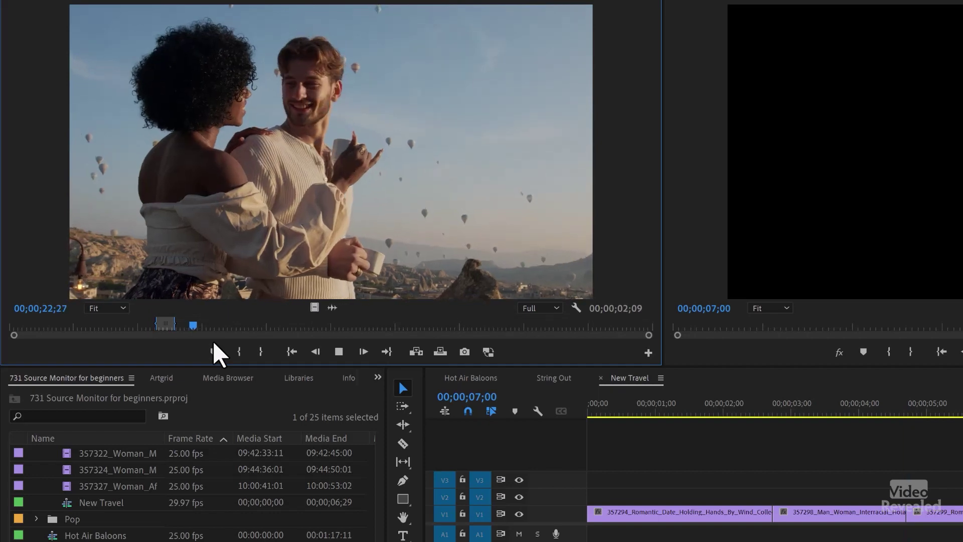
key(space)
key(i)
key(space)
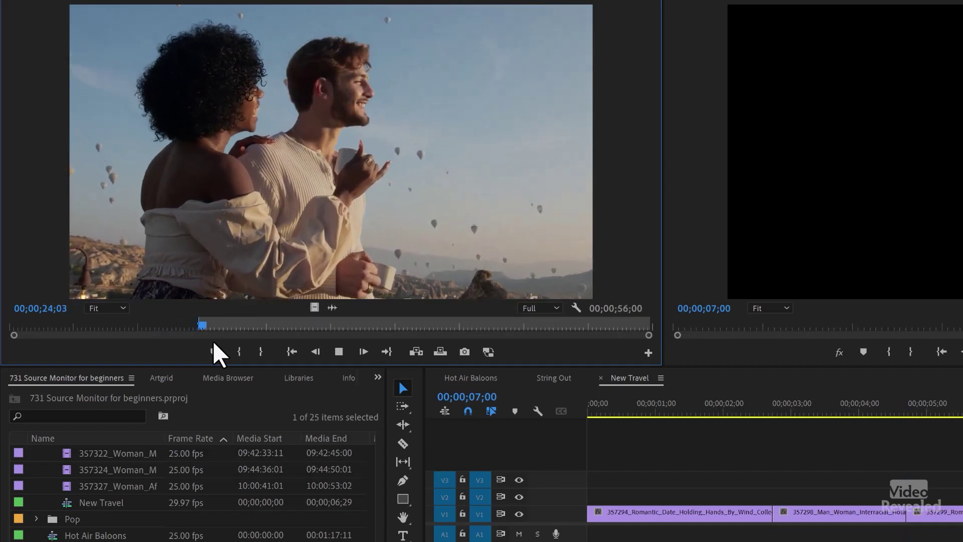
key(o)
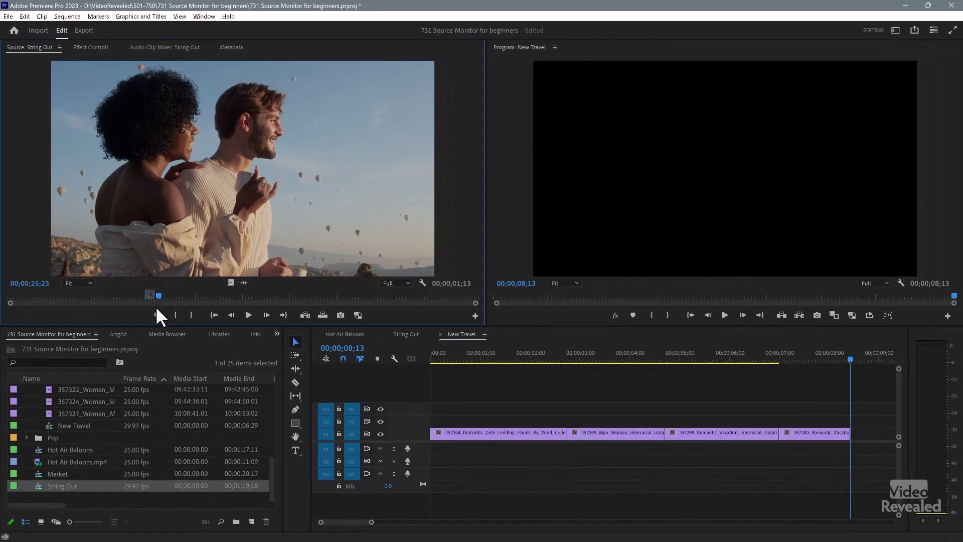
key(period)
Mark a 00;00;02;02 range of the carpet store shot in String Out, overwrite it at New Travel's end, and fit the whole sequence in view
key(Down)
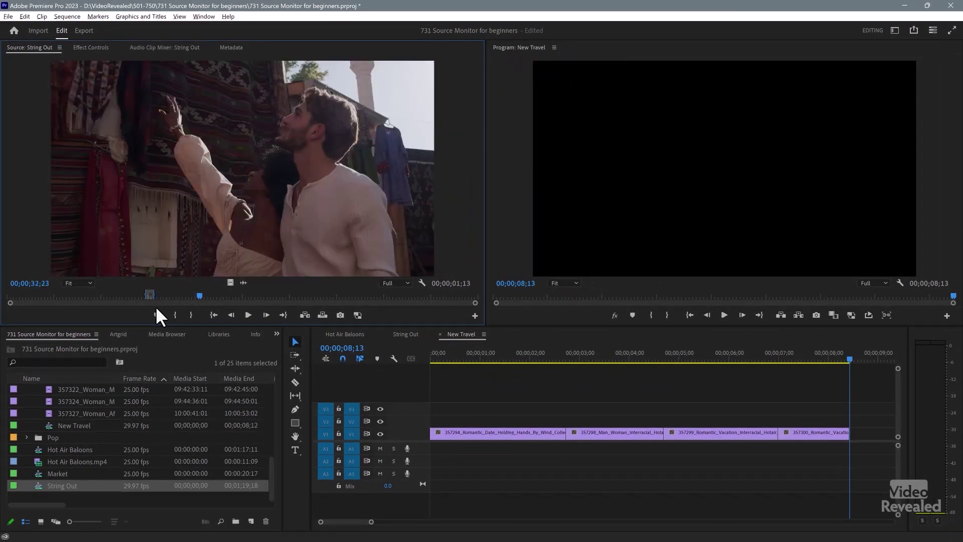
key(i)
key(space)
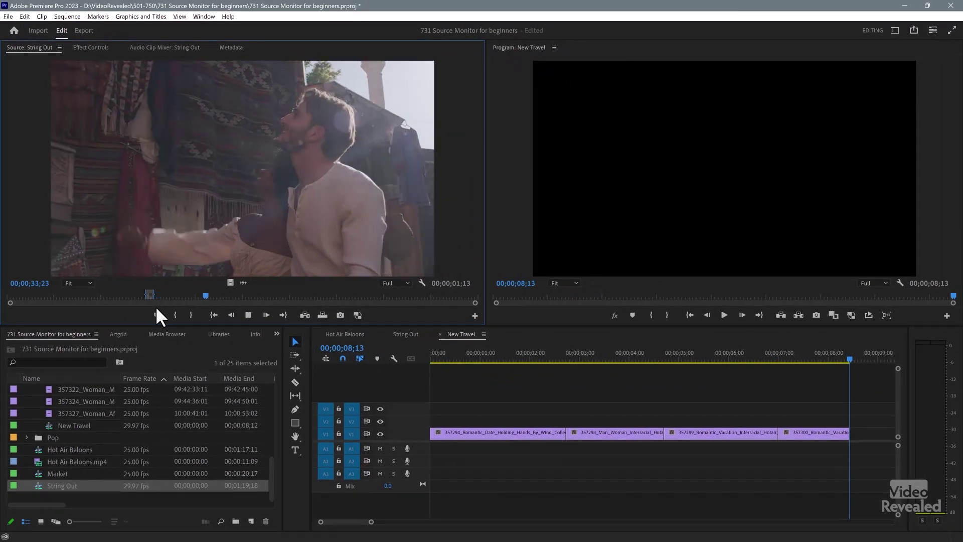
key(o)
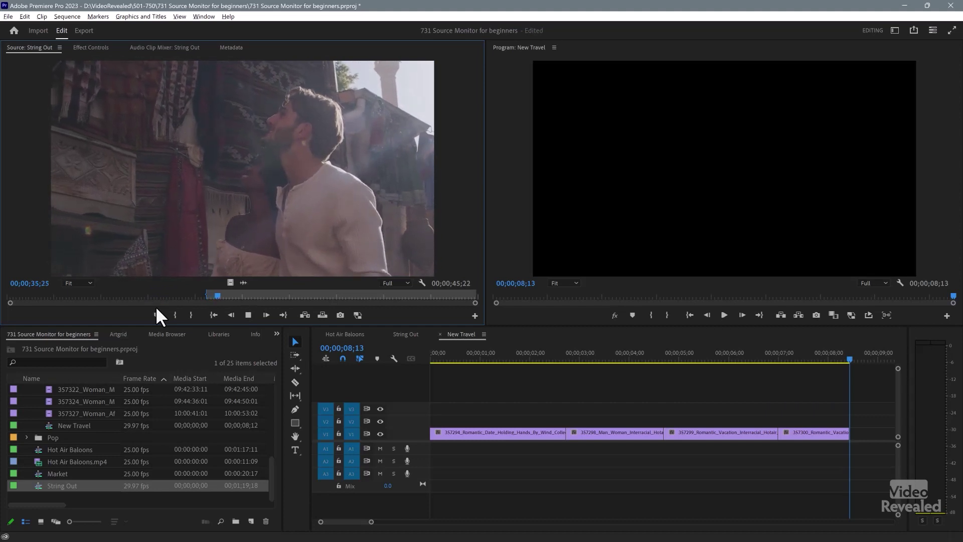
key(.)
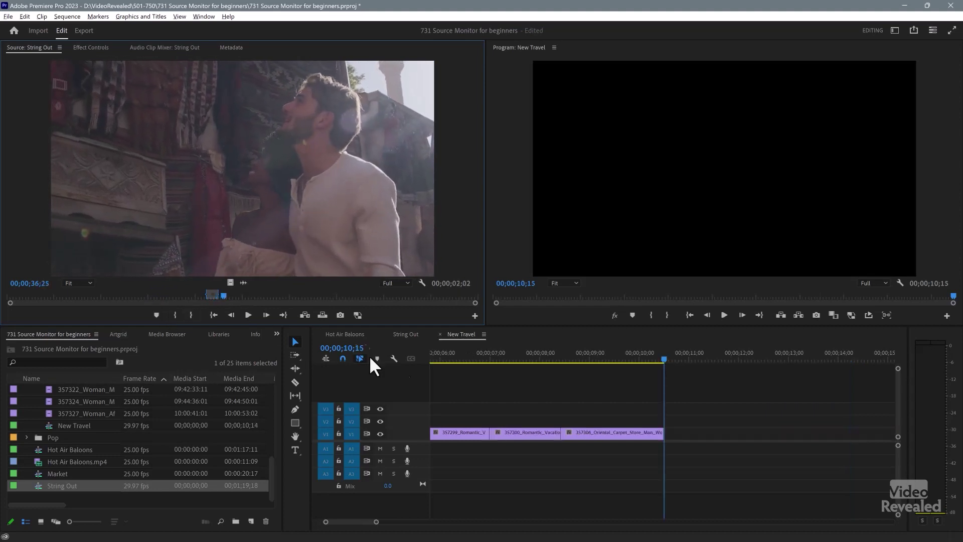
click(538, 395)
key(backslash)
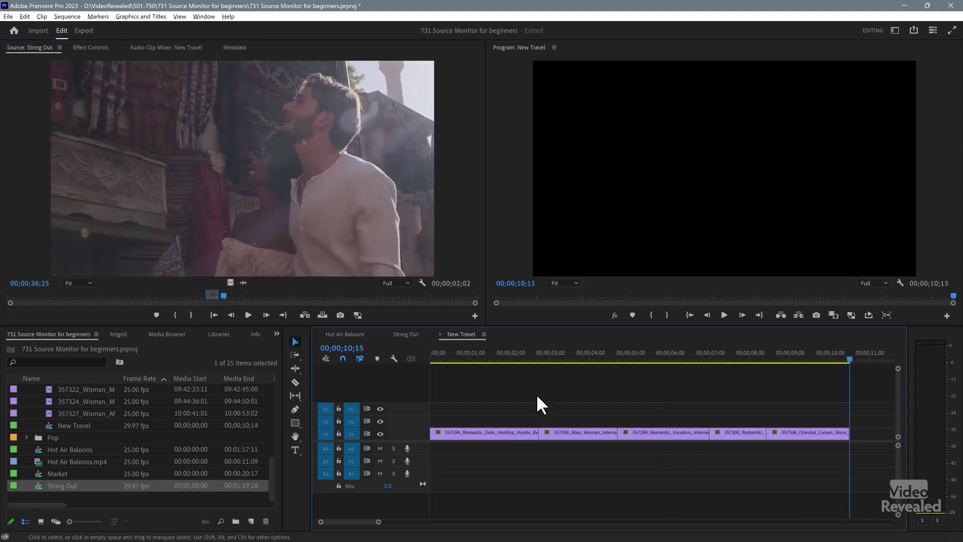
Scrub through the New Travel edit, compare it with the String Out sequence, and play String Out backward at high speed
drag(539, 353, 627, 352)
click(407, 334)
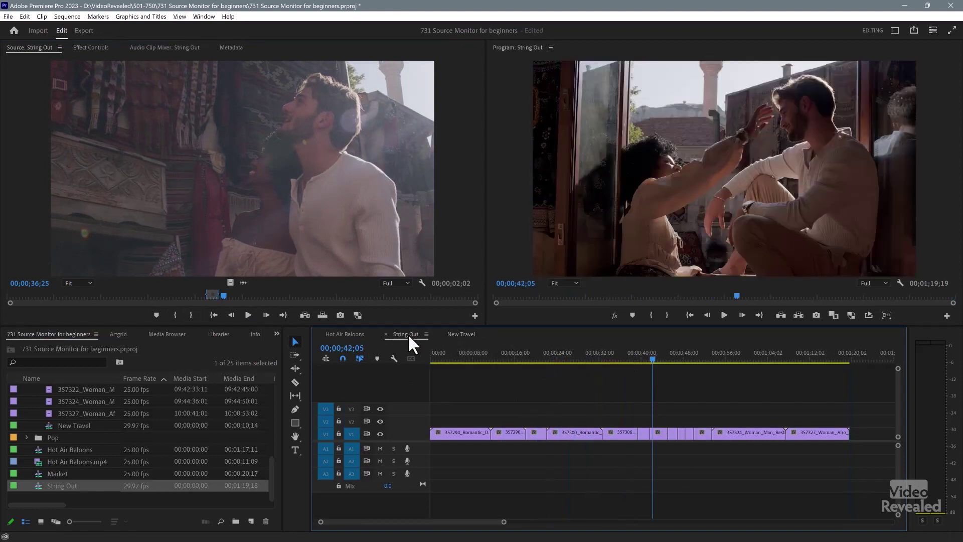
click(460, 334)
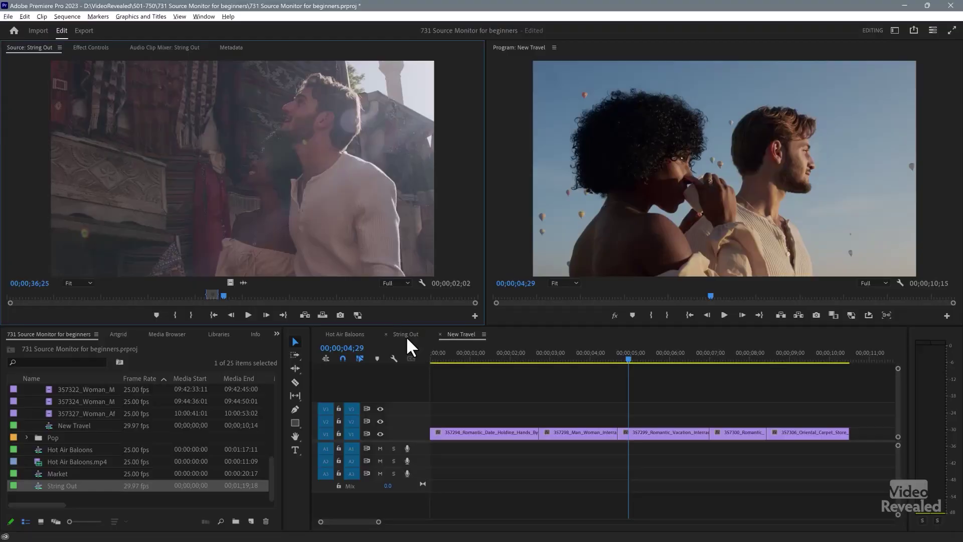
click(406, 335)
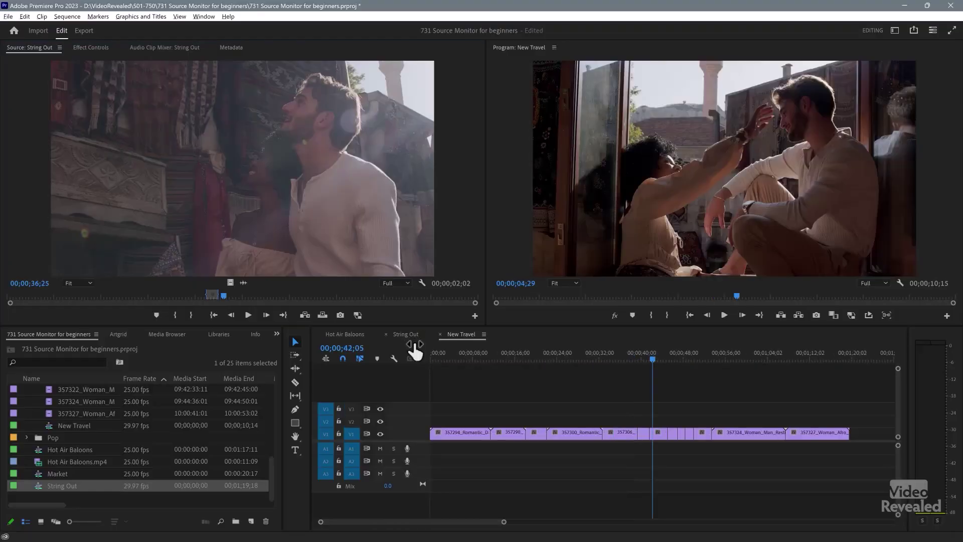
key(j)
key(j)
key(j)
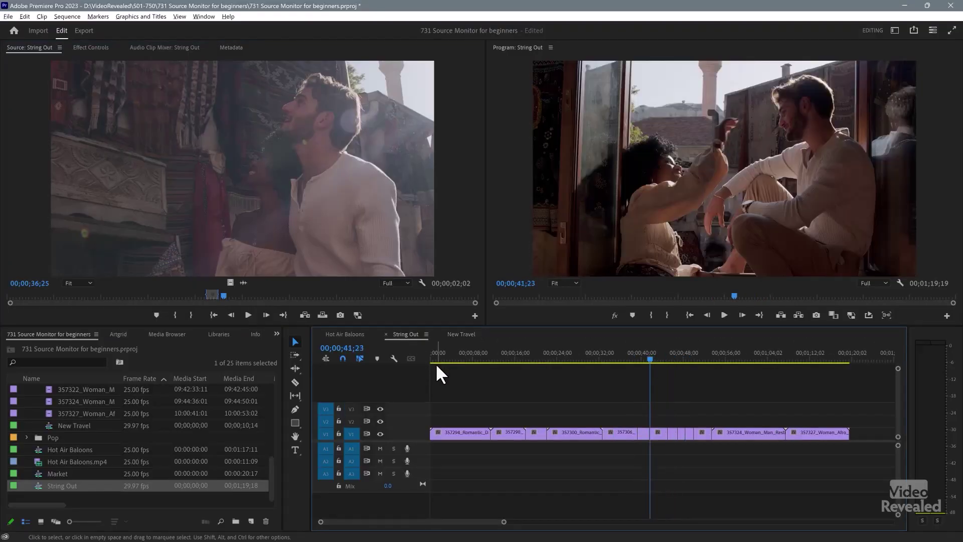
key(k)
Fast-forward String Out to its end in the Source Monitor, and view the Hot Air Baloons and New Travel sequences
click(251, 164)
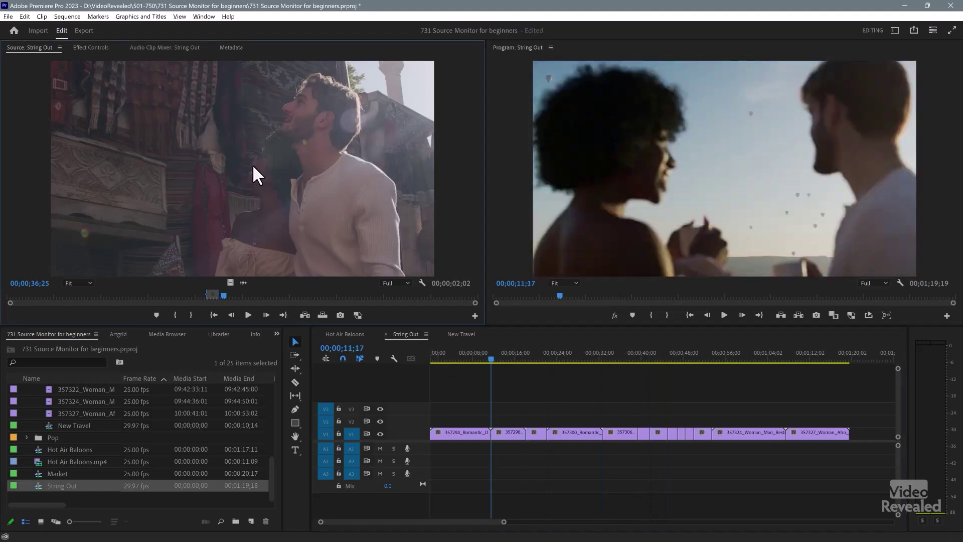
key(l)
key(l)
key(l)
key(End)
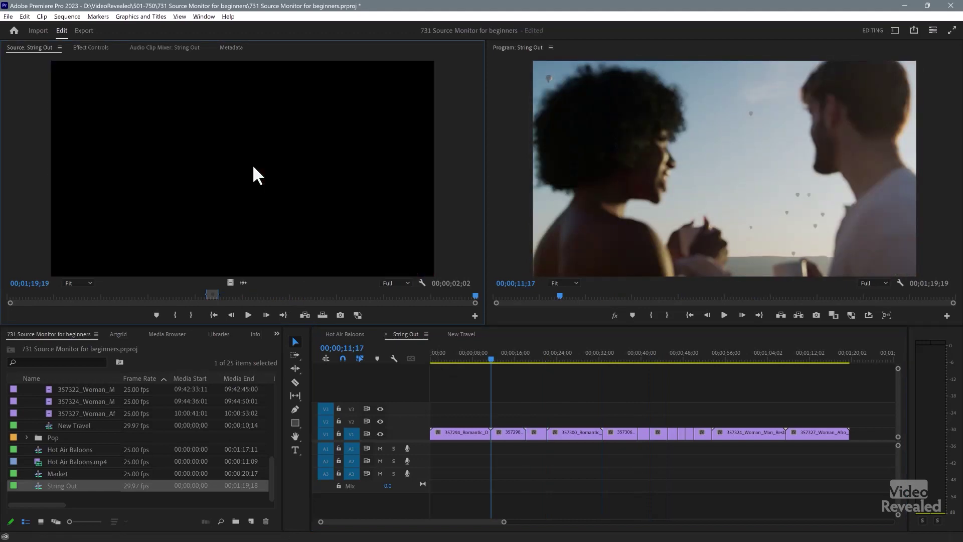
click(351, 334)
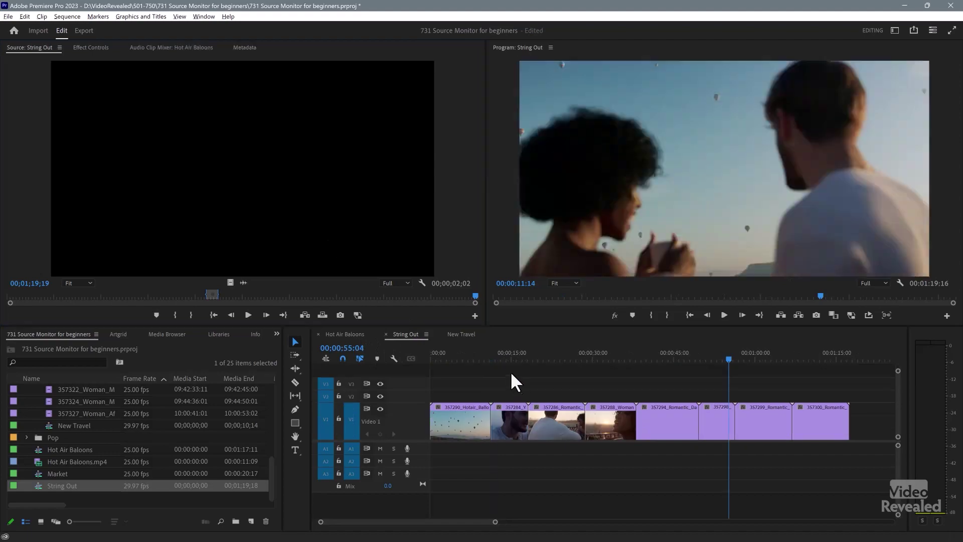
click(464, 334)
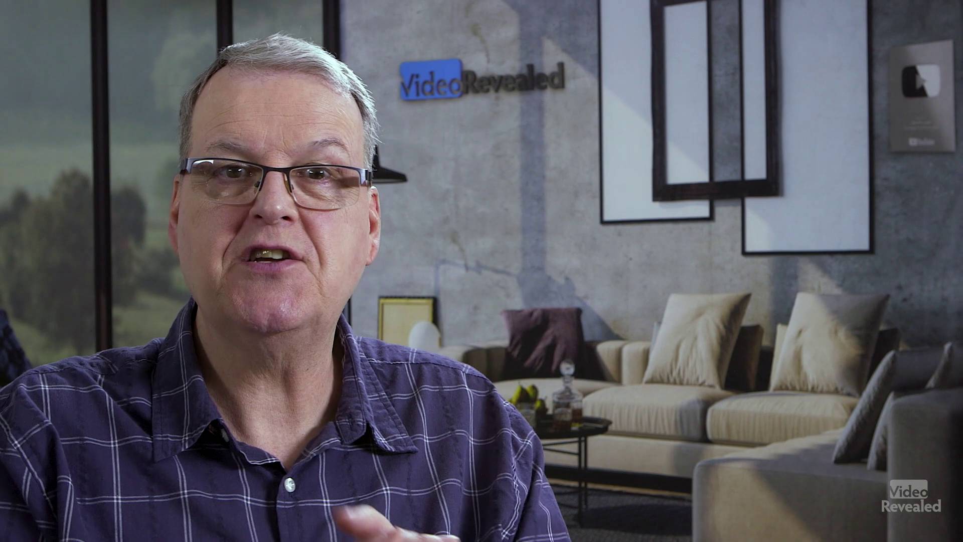